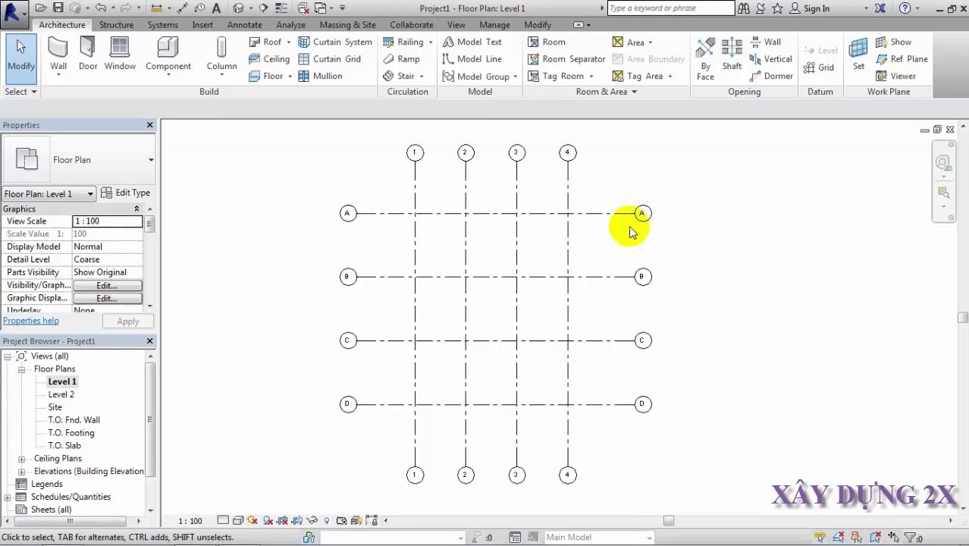
Step: Check grid A's current bubble type, then centre grids A–D in the plan view
scroll(645, 199, up, 3)
scroll(646, 199, up, 2)
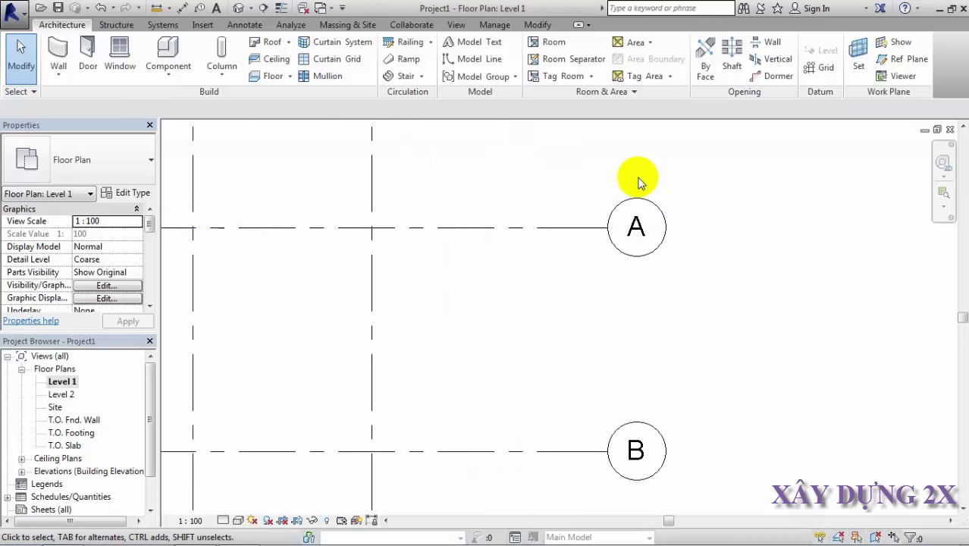
click(616, 232)
click(690, 267)
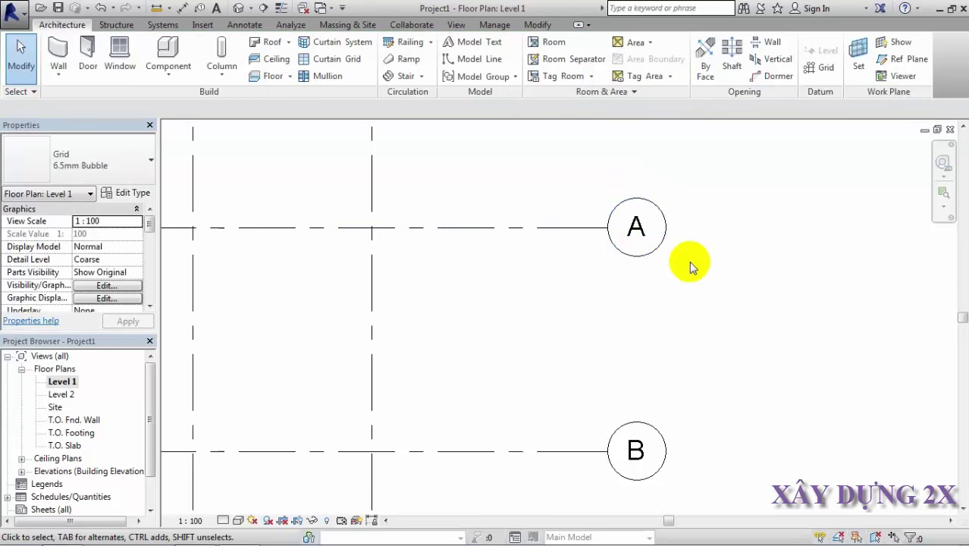
scroll(571, 269, down, 1)
scroll(501, 284, down, 2)
middle_drag(501, 284, 650, 201)
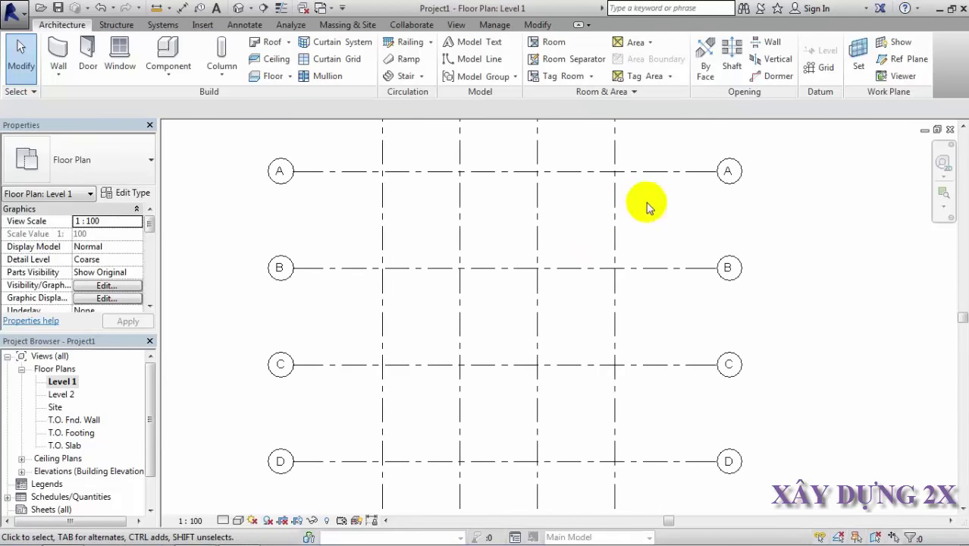
scroll(573, 268, down, 1)
middle_drag(573, 268, 573, 281)
middle_drag(395, 258, 458, 260)
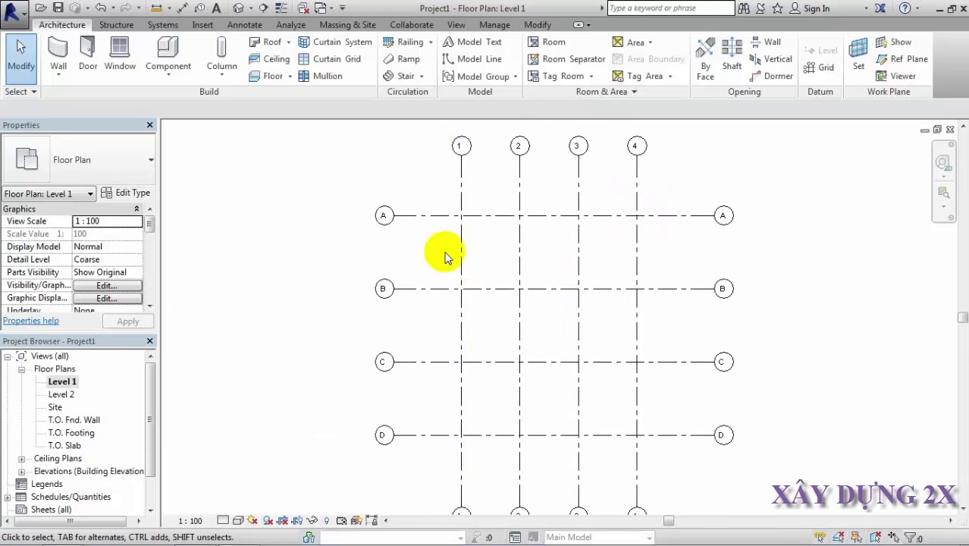
Step: Create a new family from REVIT 2016 > Family Templates > English > Annotations > Metric Grid Head.rft
click(18, 11)
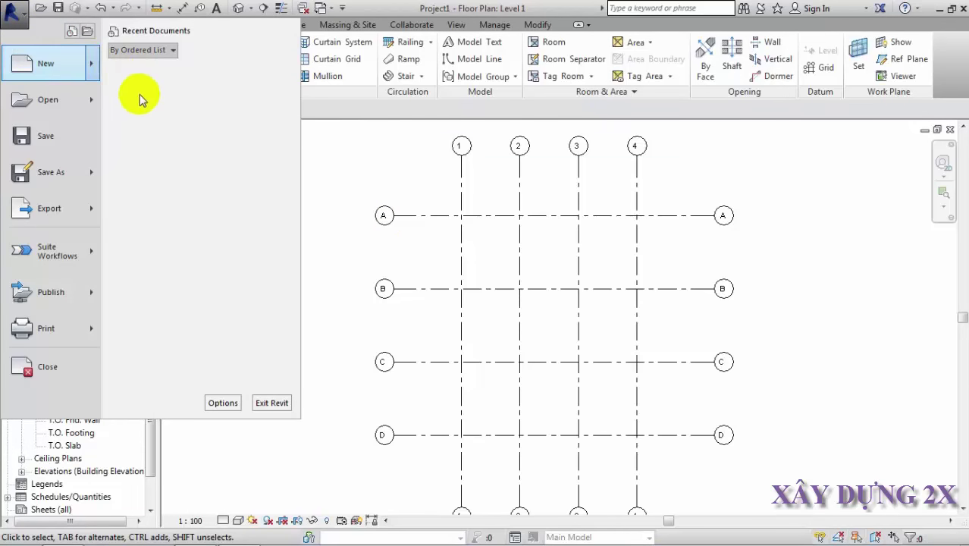
click(160, 112)
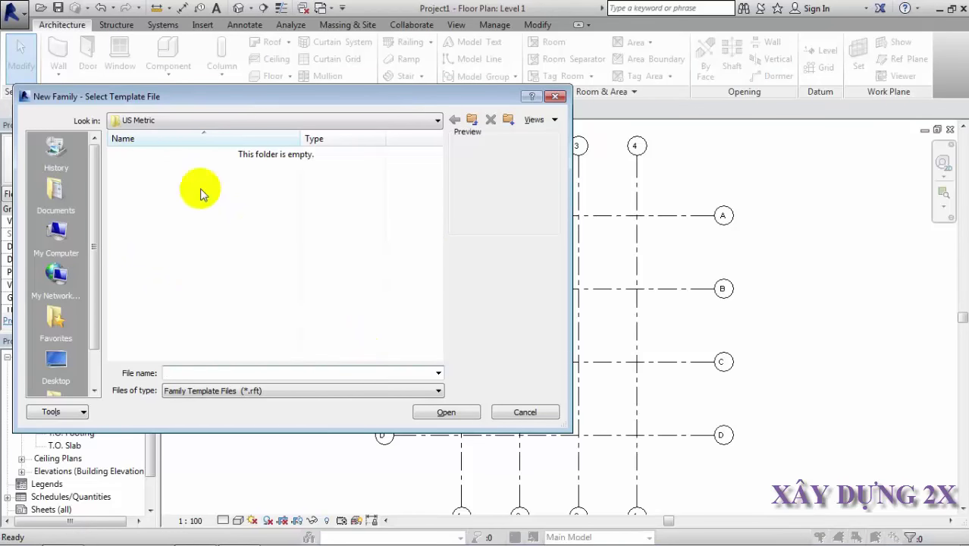
click(169, 119)
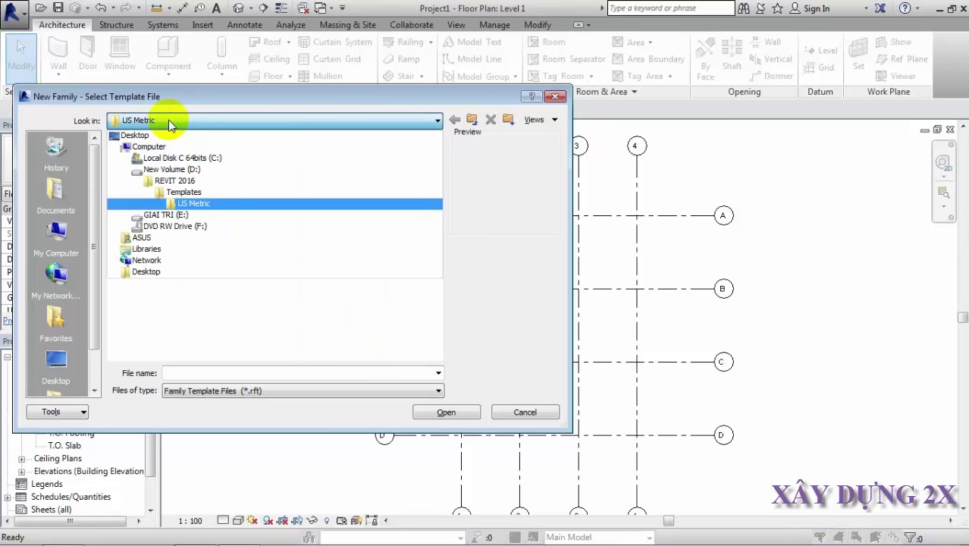
click(181, 182)
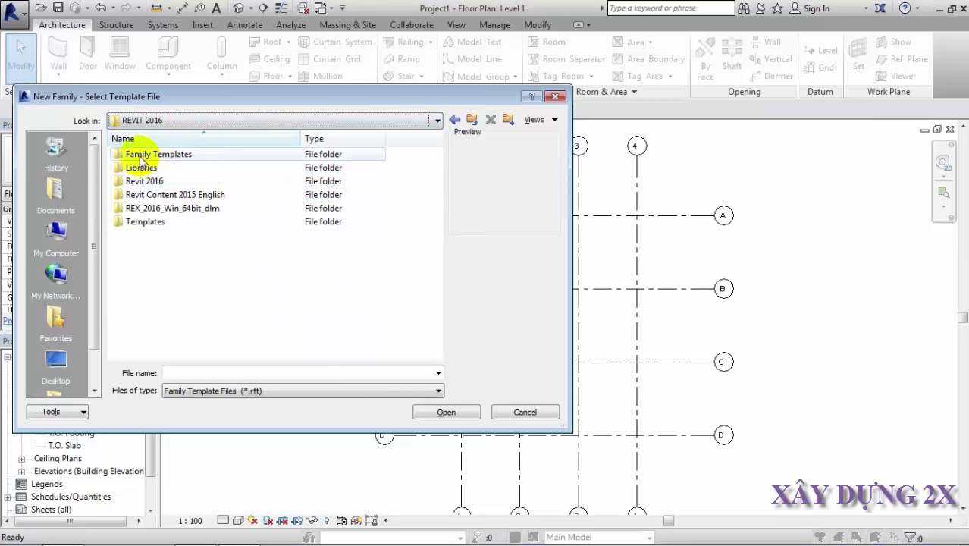
click(188, 161)
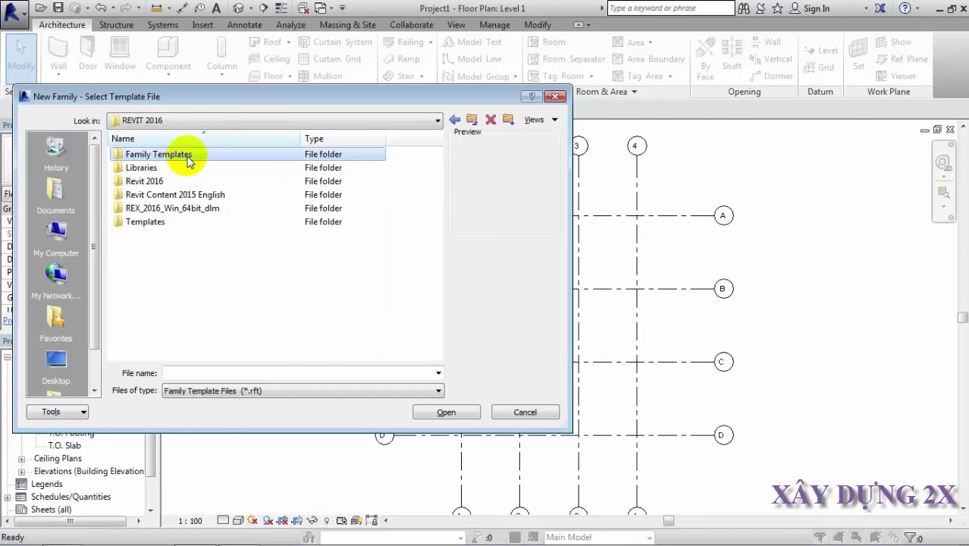
double_click(194, 156)
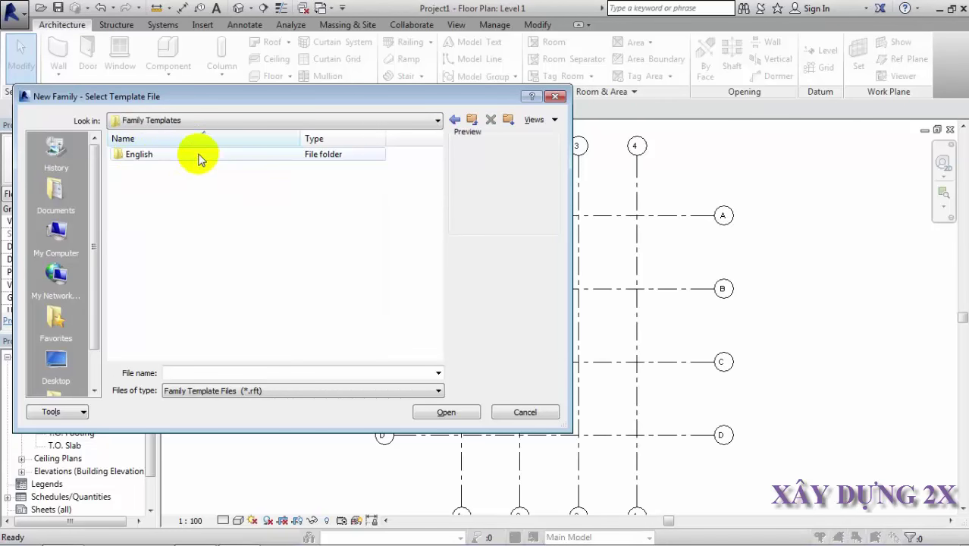
double_click(152, 157)
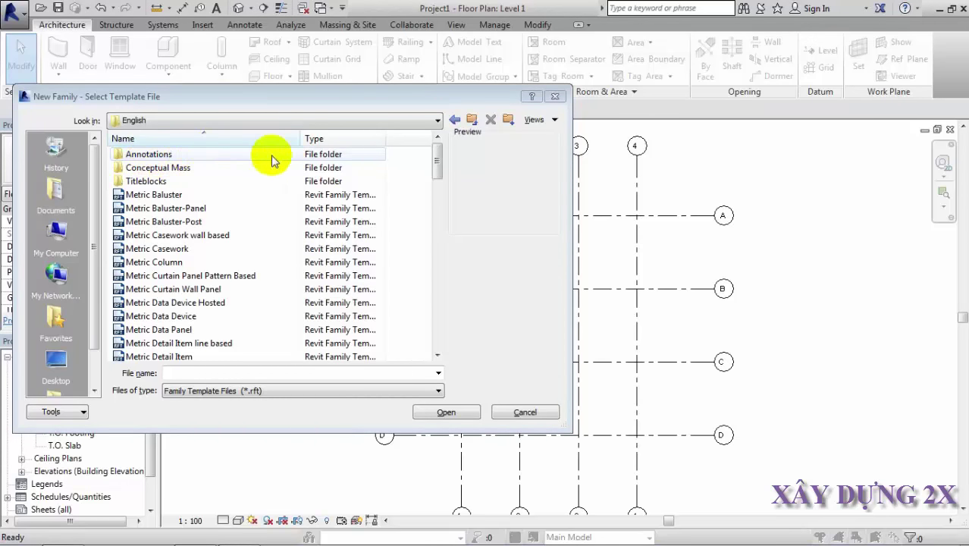
double_click(174, 160)
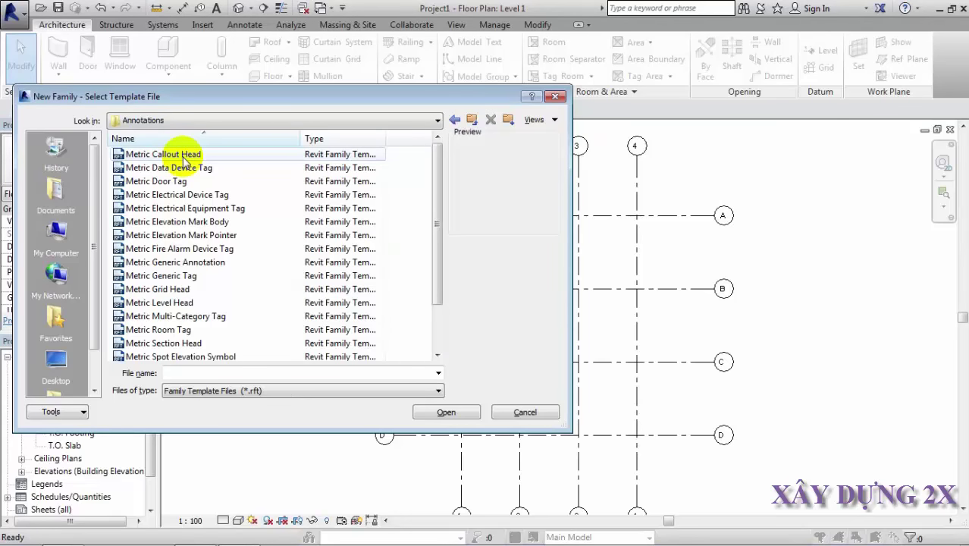
click(180, 292)
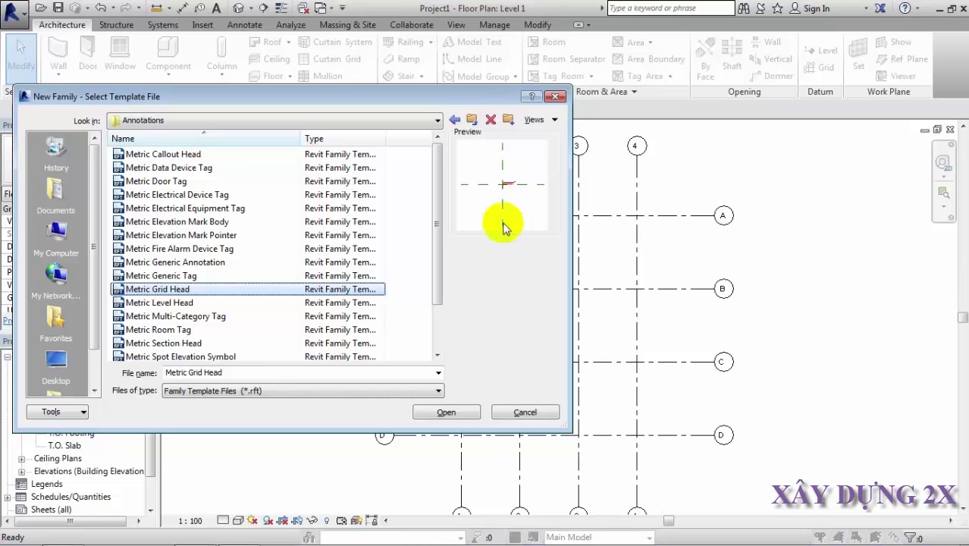
click(452, 411)
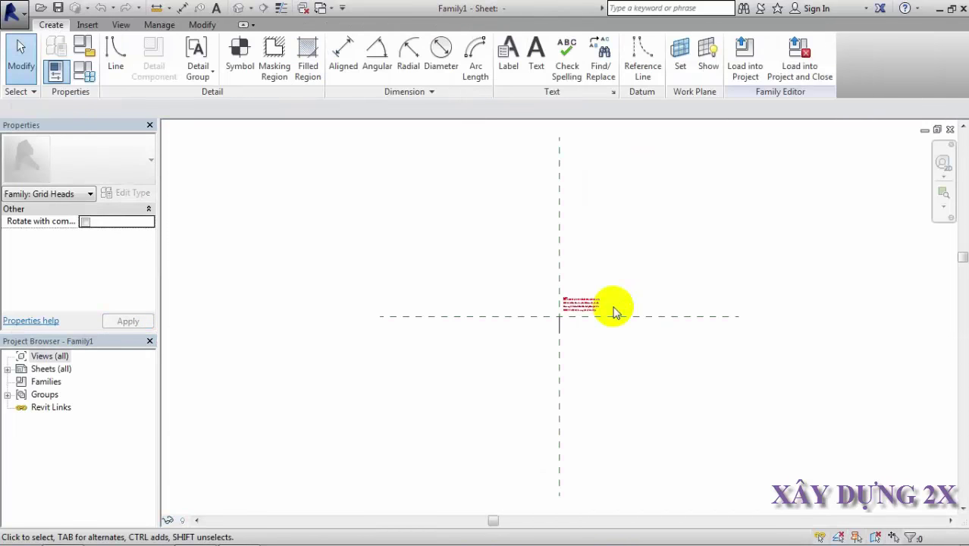
Step: Window-select and delete the red placeholder note and sample line in the Grid Heads family
mouse_move(616, 341)
middle_down()
mouse_move(574, 342)
mouse_move(481, 311)
middle_up()
scroll(387, 228, up, 2)
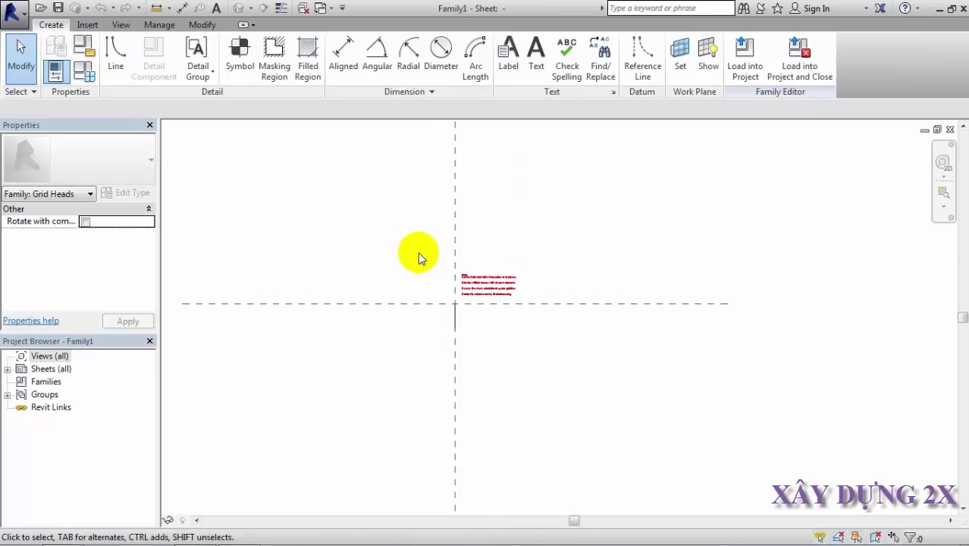
middle_drag(421, 258, 383, 264)
mouse_move(340, 201)
mouse_down()
mouse_move(546, 391)
mouse_move(476, 351)
mouse_up()
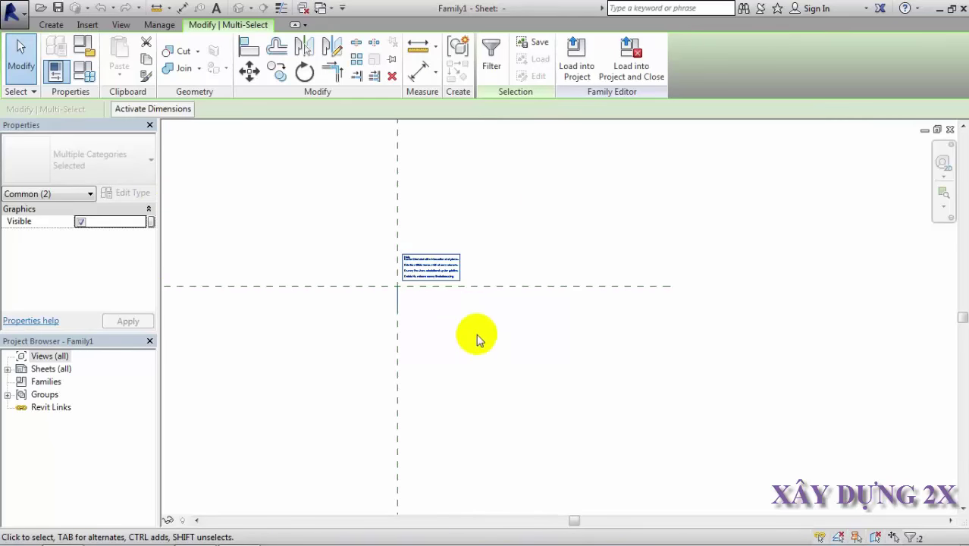
key(Delete)
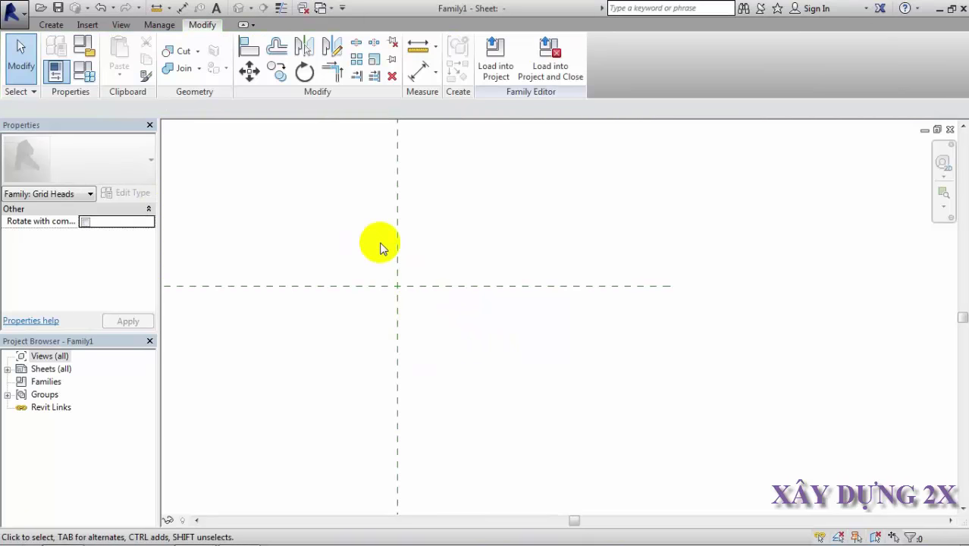
middle_drag(352, 251, 405, 264)
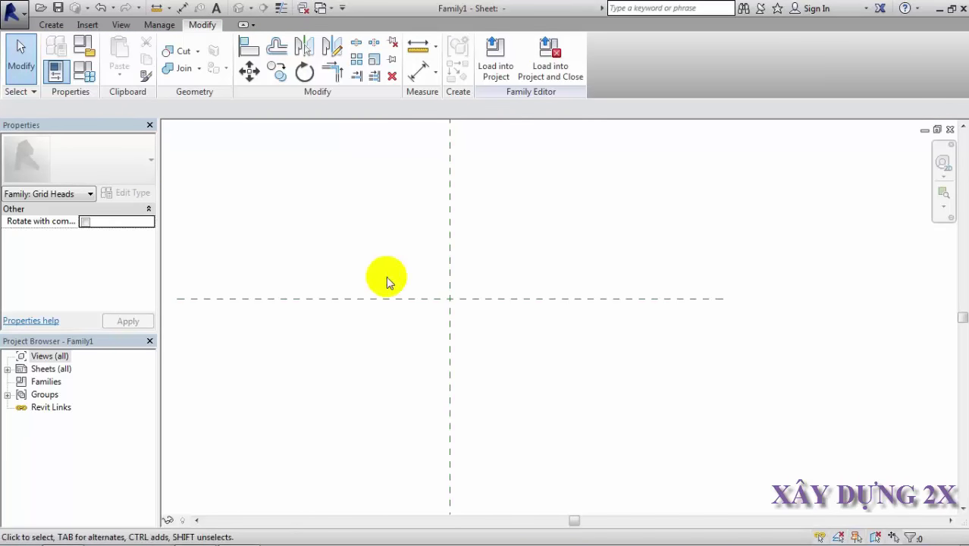
Step: Draw a 3.5-radius circle centred on the reference planes' intersection
click(51, 25)
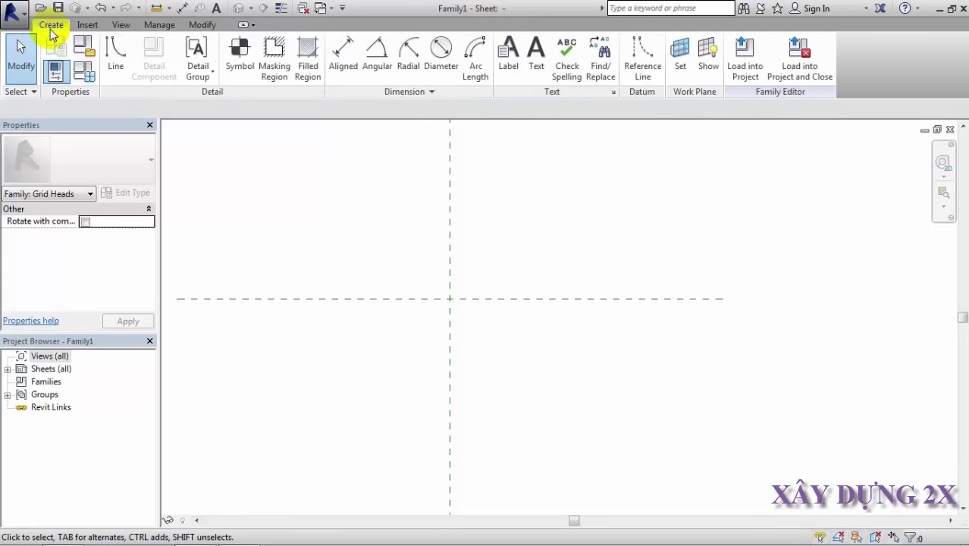
click(117, 60)
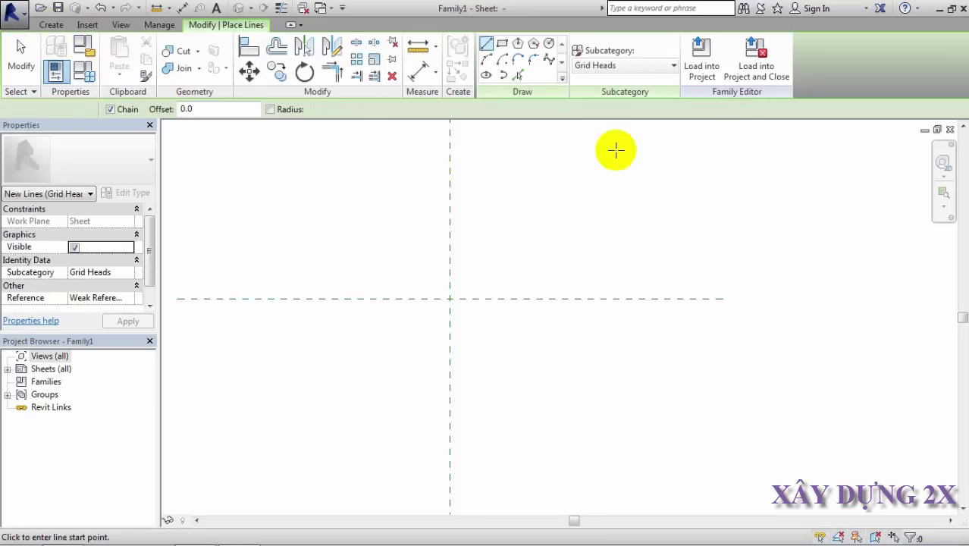
click(550, 44)
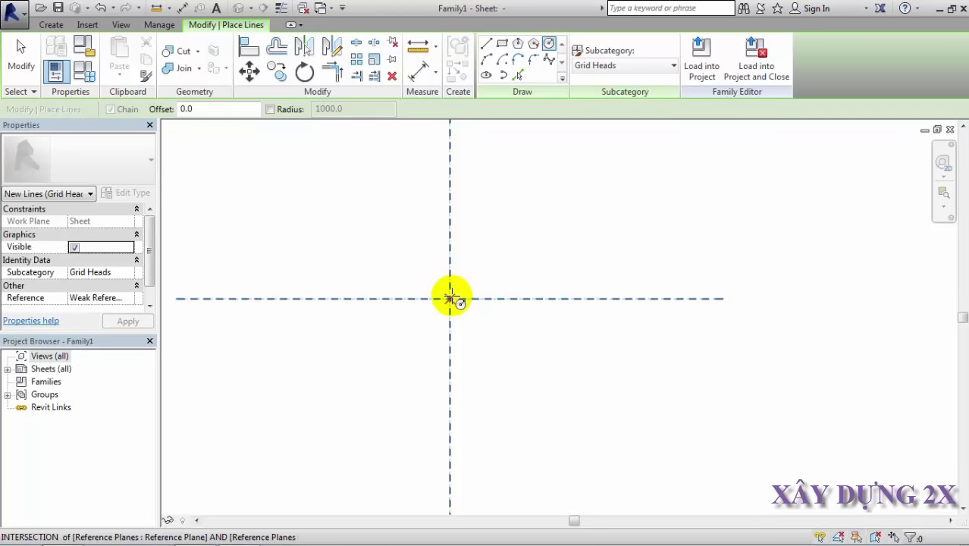
click(450, 297)
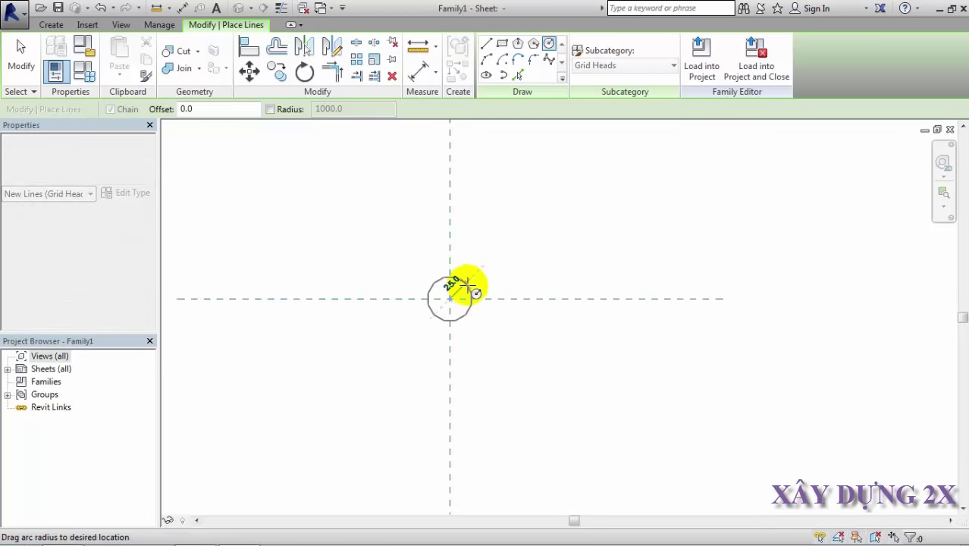
scroll(466, 290, up, 2)
scroll(474, 295, up, 1)
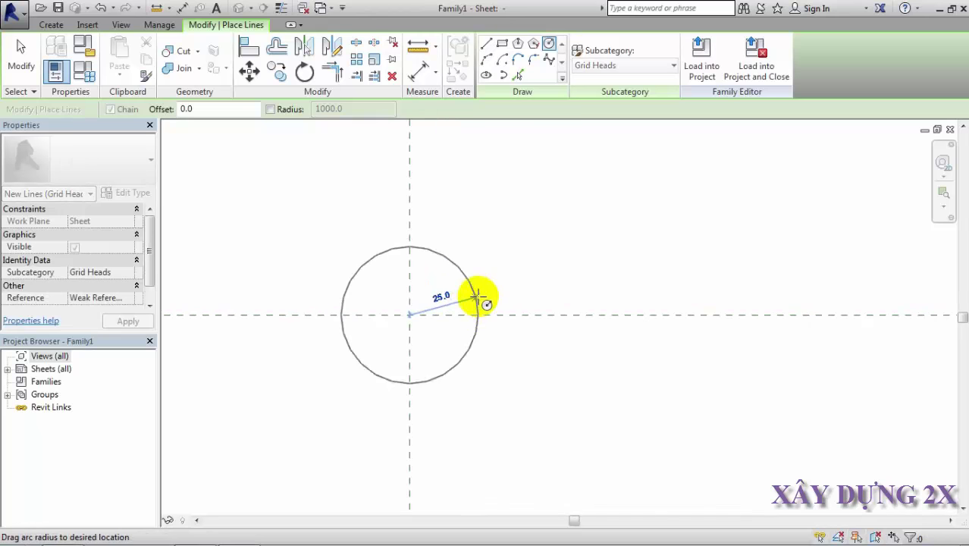
scroll(485, 304, up, 1)
text(3.5)
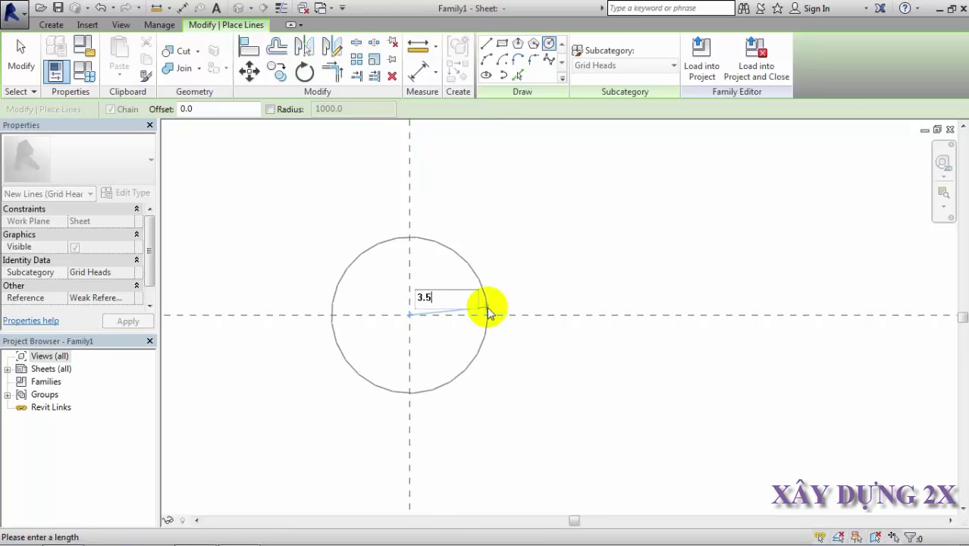
key(Return)
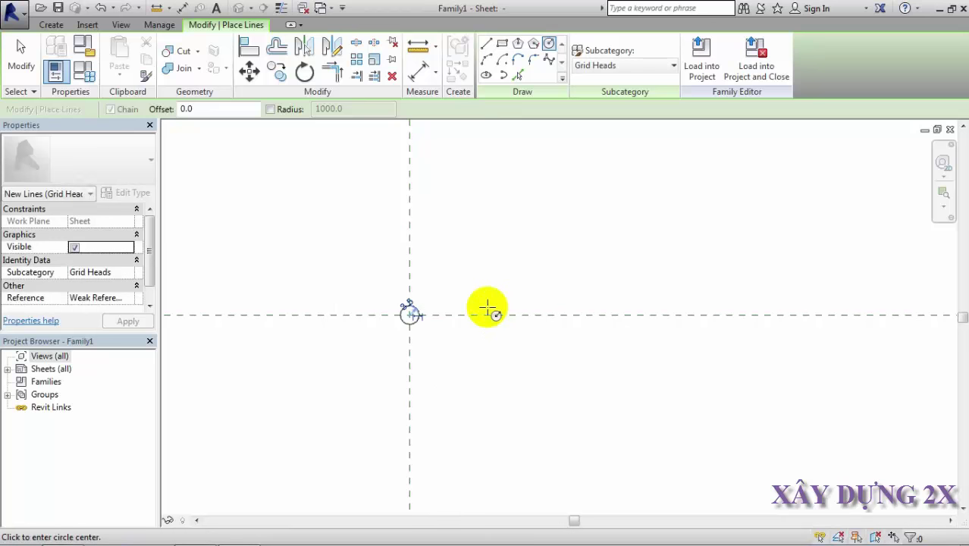
scroll(420, 323, up, 2)
scroll(405, 315, up, 2)
scroll(404, 311, up, 3)
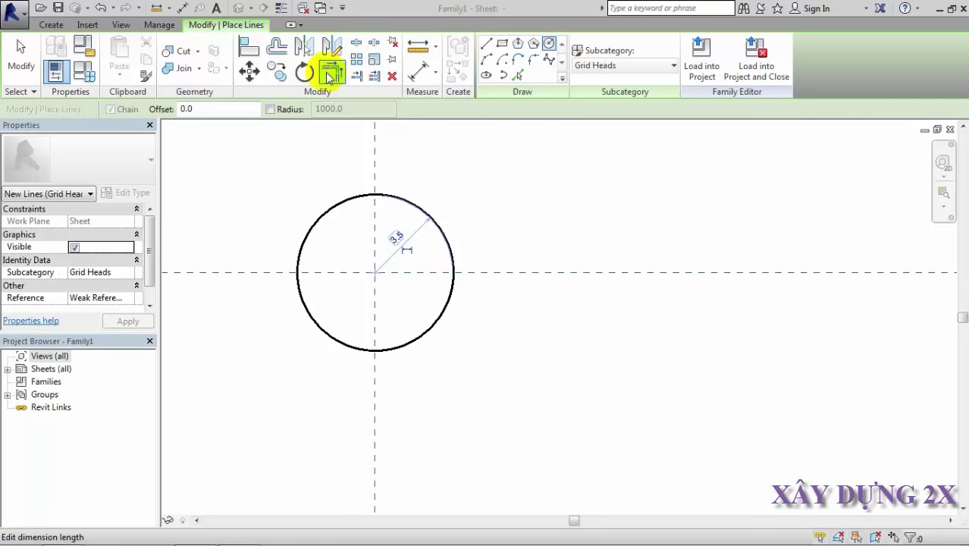
Step: Offset a concentric copy of the circle by 1.0
click(275, 48)
drag(199, 108, 146, 109)
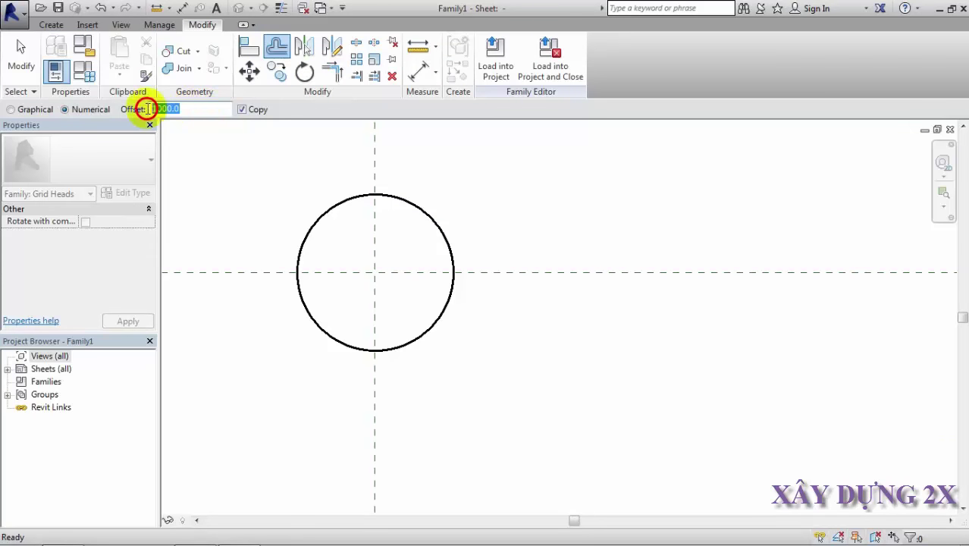
text(1)
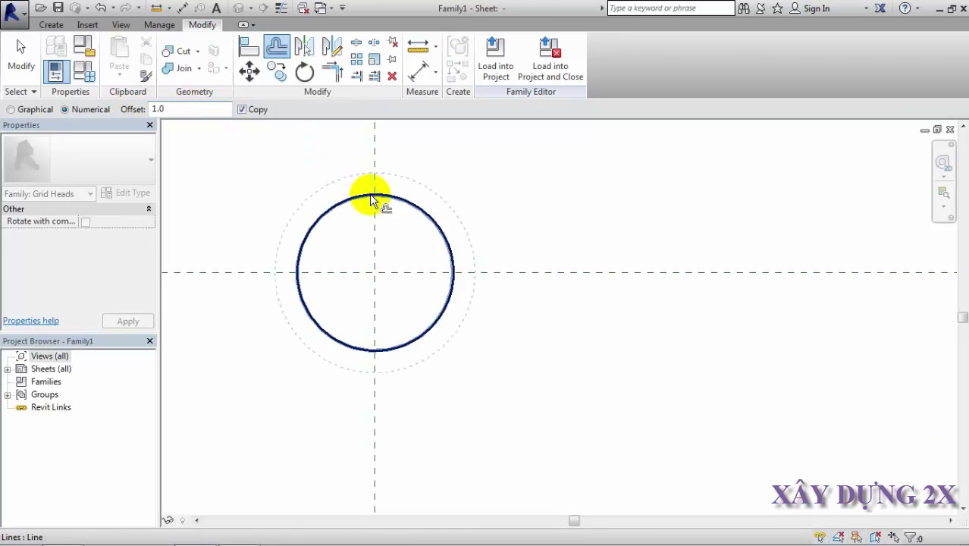
click(372, 199)
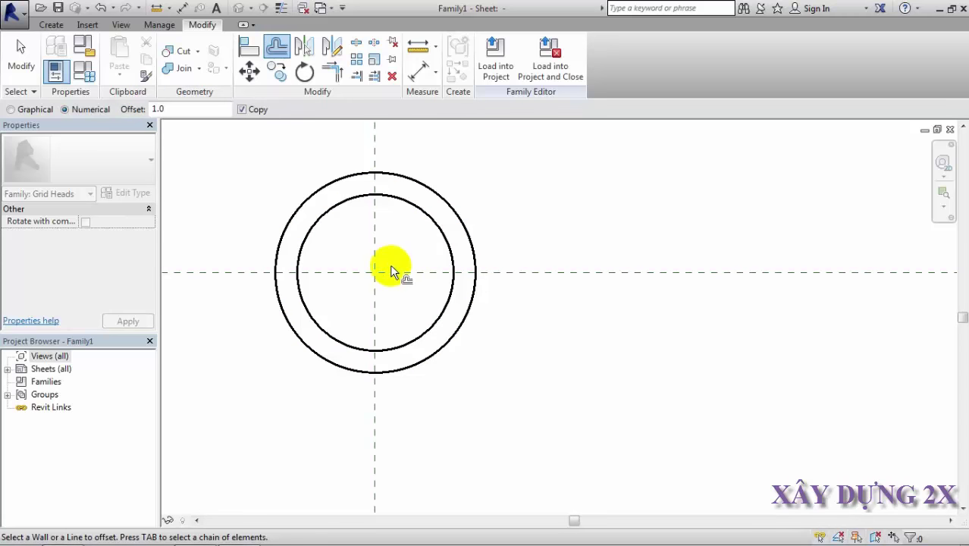
middle_drag(392, 267, 396, 312)
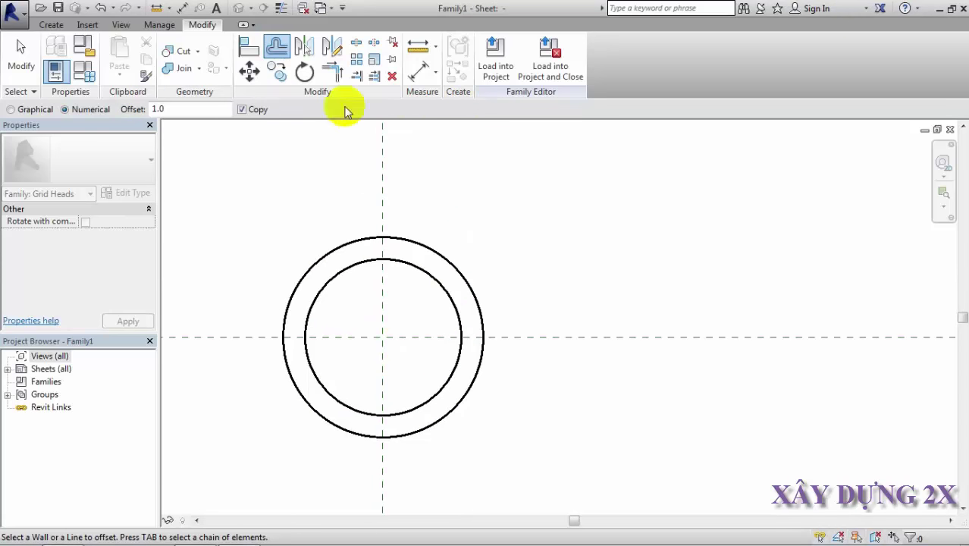
Step: Draw a 2.5-long vertical line up from the outer circle's top quadrant
click(53, 26)
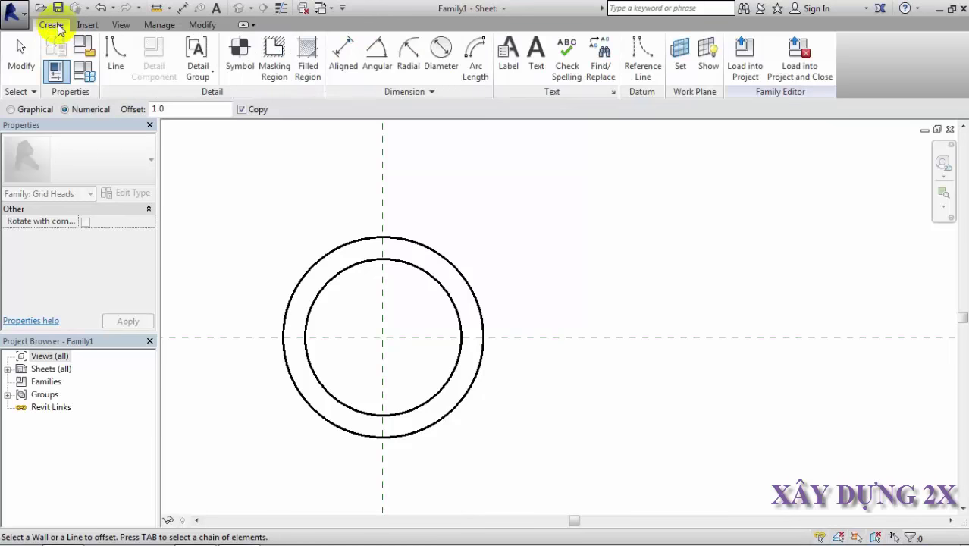
click(110, 49)
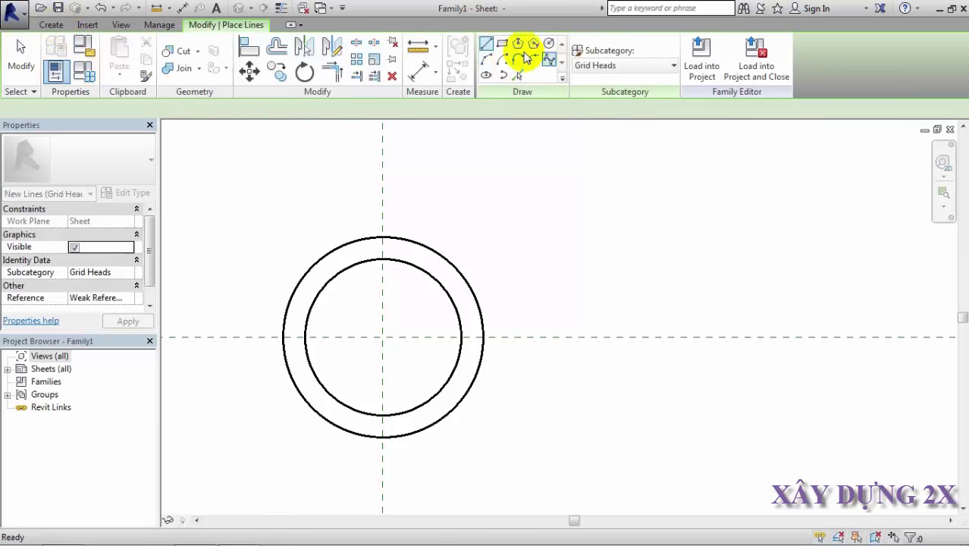
click(383, 237)
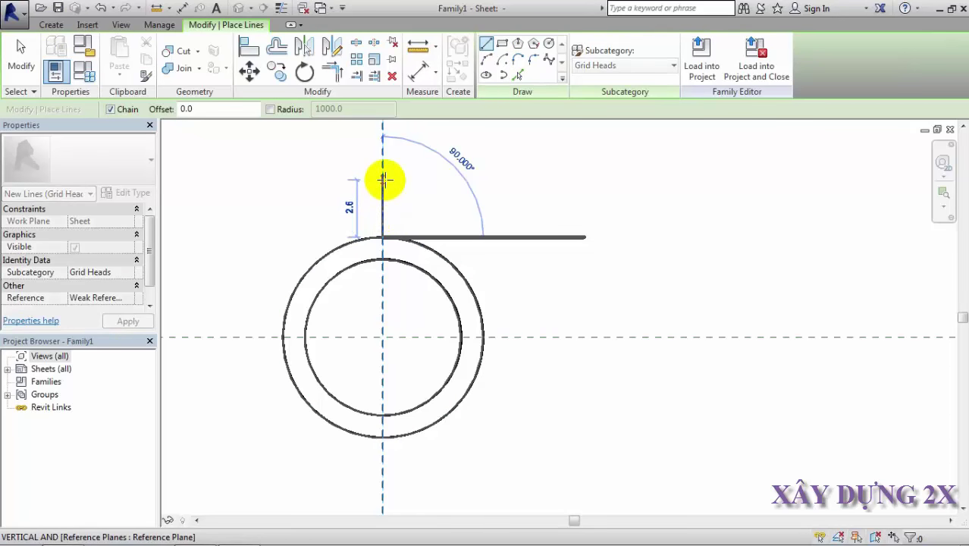
text(2.5)
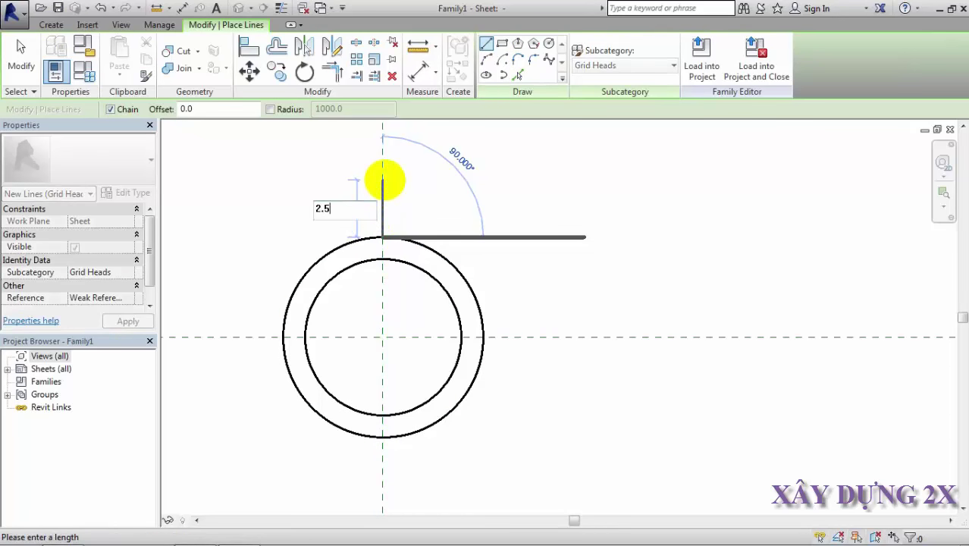
key(Return)
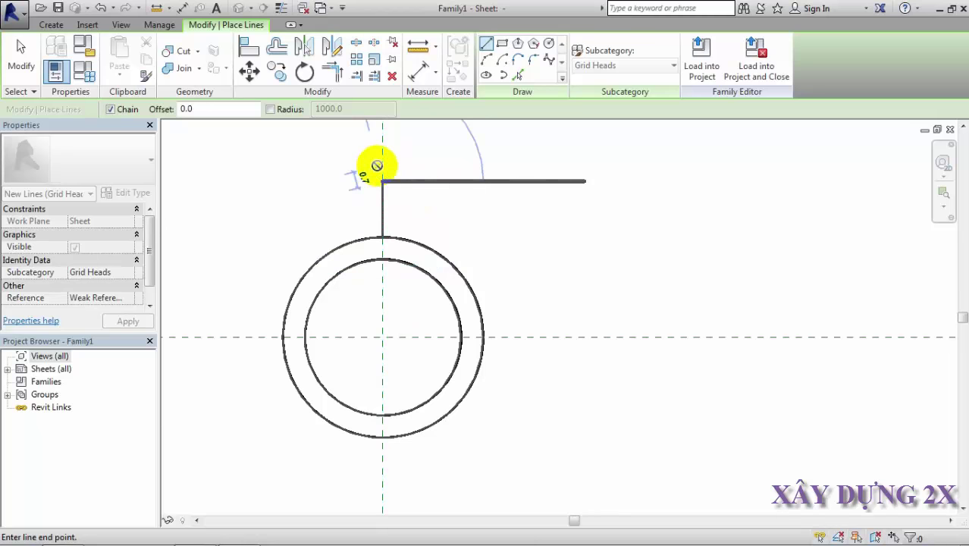
key(o)
key(f)
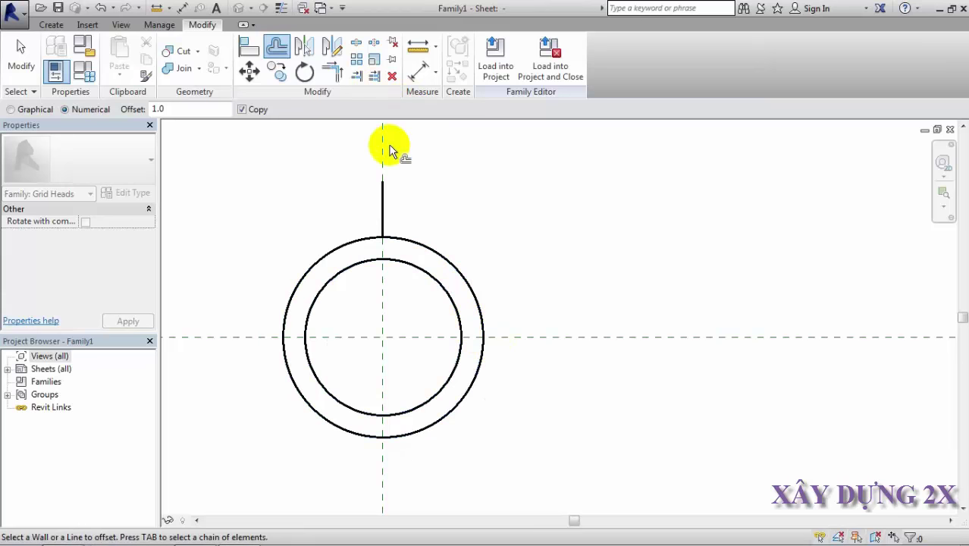
key(Escape)
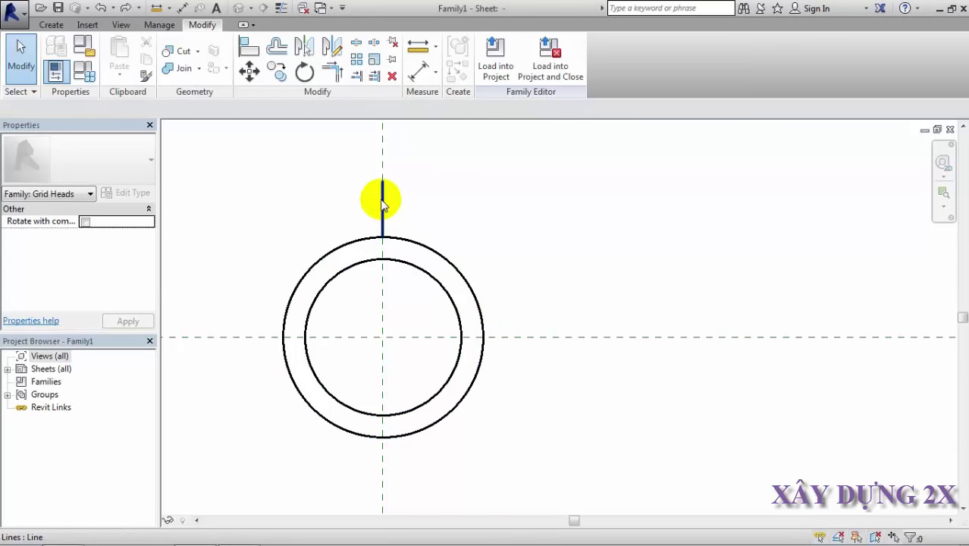
Step: Mirror-copy the top vertical line across the horizontal reference plane to the circle's bottom
click(383, 203)
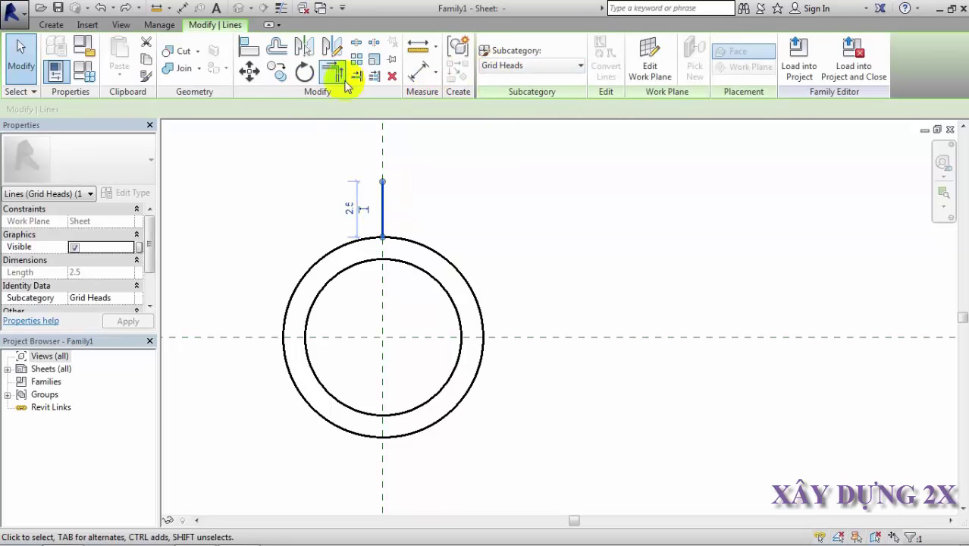
click(304, 50)
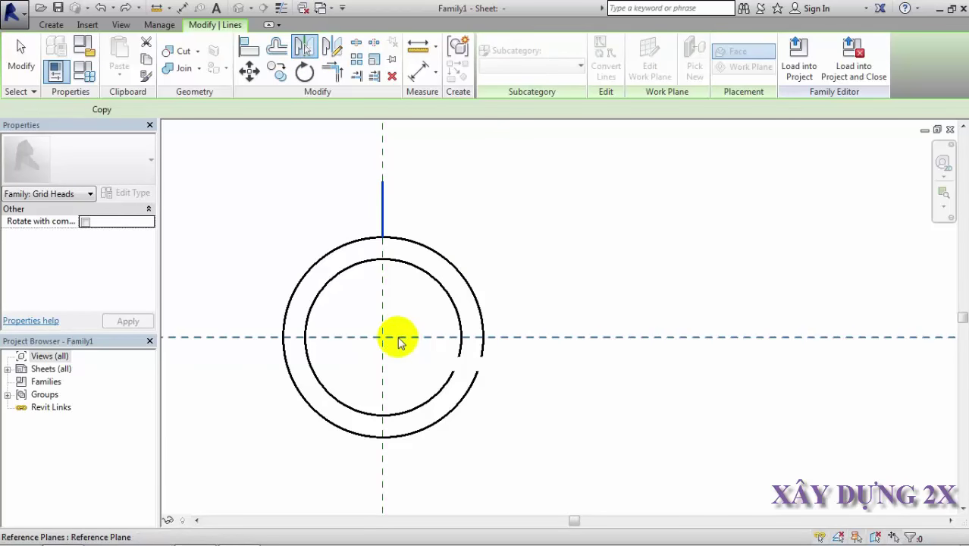
click(400, 339)
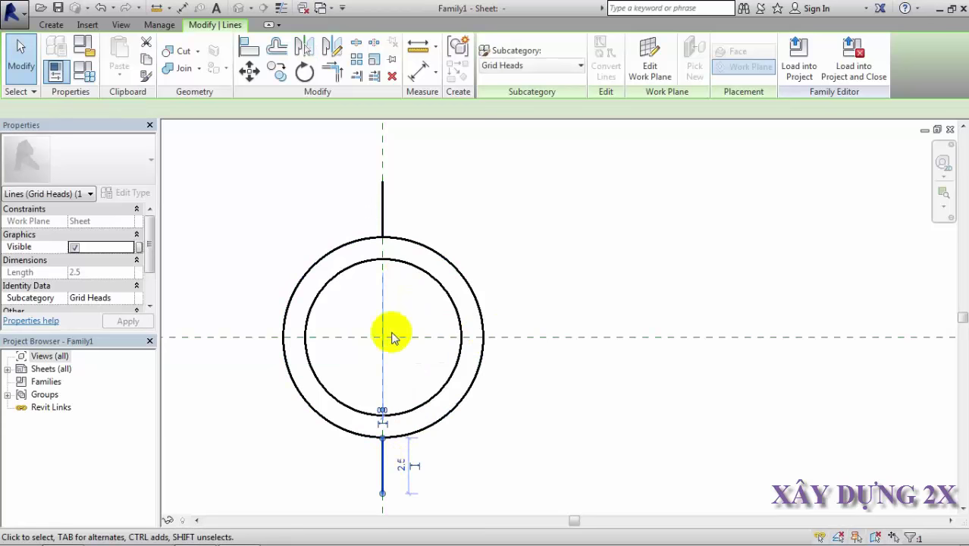
click(411, 356)
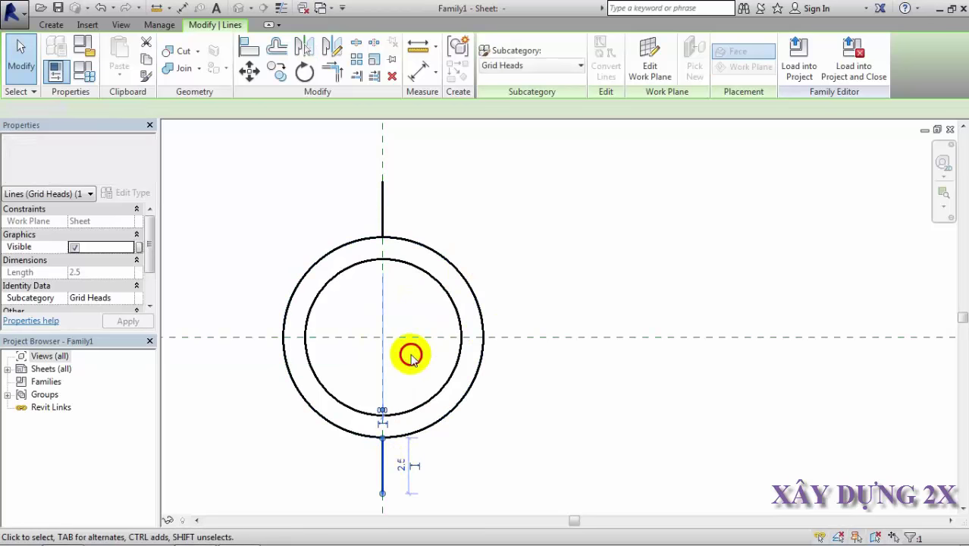
click(382, 203)
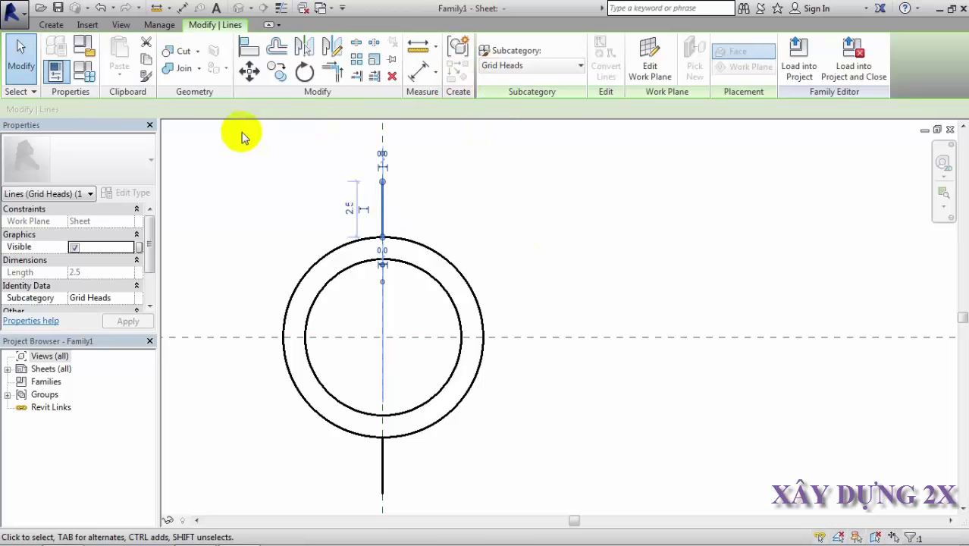
click(51, 26)
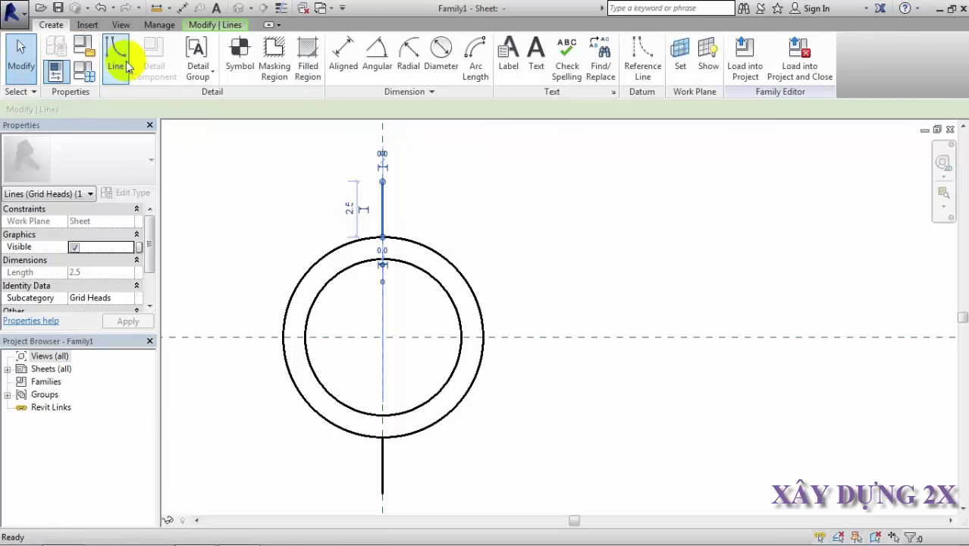
Step: Draw a horizontal line off the circle's right edge, delete the overlong result, and recheck the top line
click(119, 54)
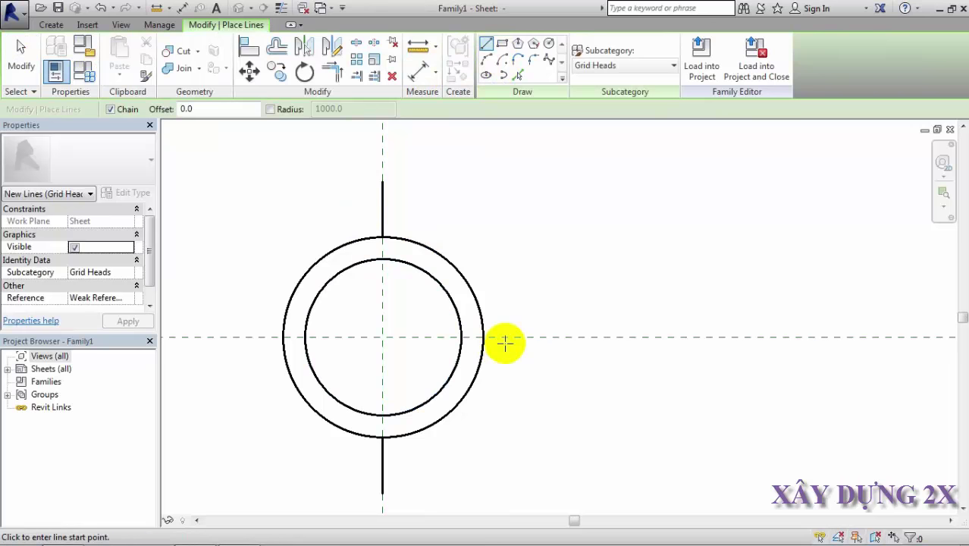
click(483, 338)
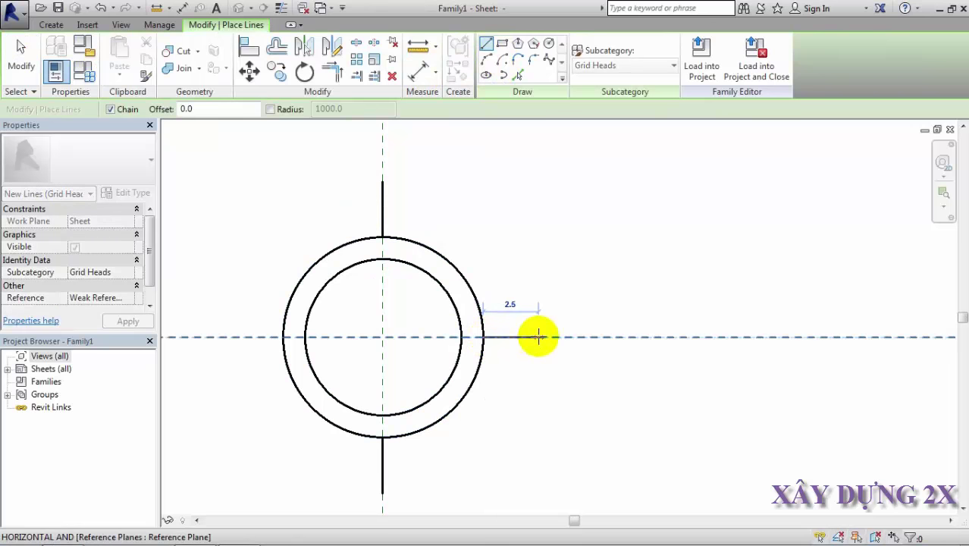
text(25)
key(Return)
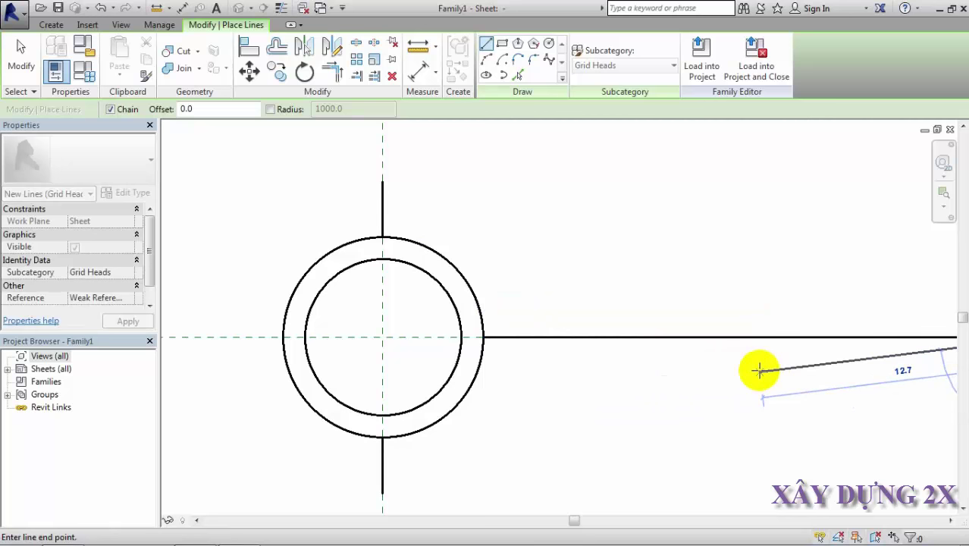
key(Escape)
key(Escape)
key(Escape)
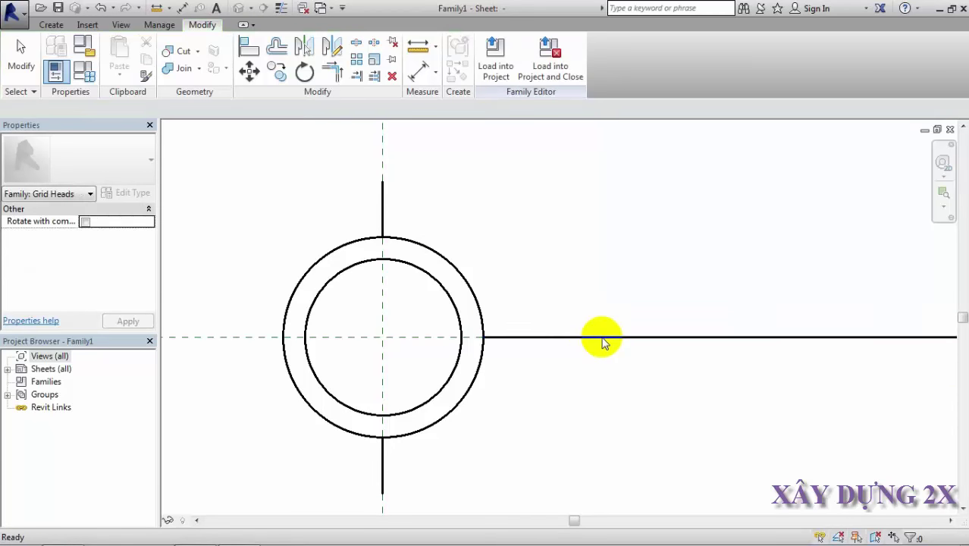
click(603, 338)
key(Delete)
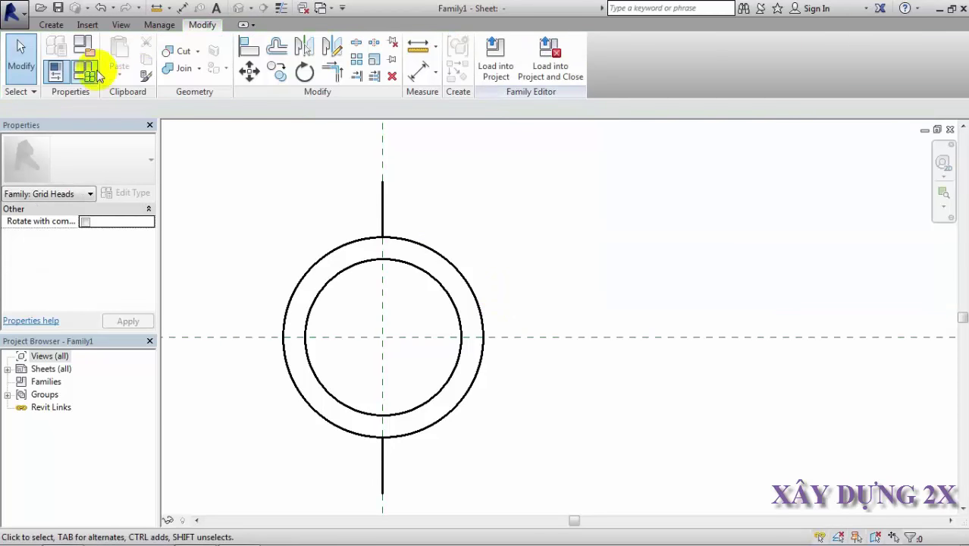
click(383, 214)
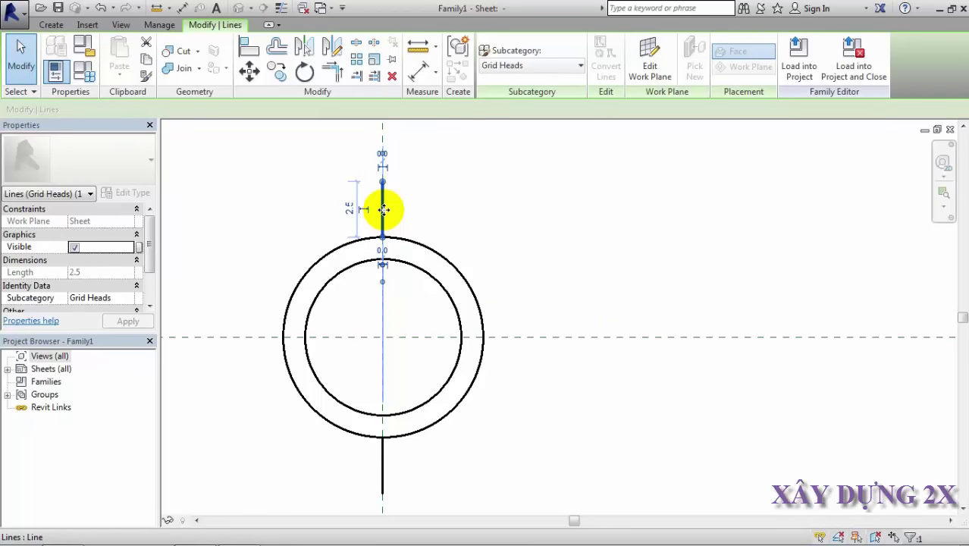
key(Escape)
Step: Draw a 2.6-long horizontal line from the outer circle's right quadrant to the reference plane
click(51, 24)
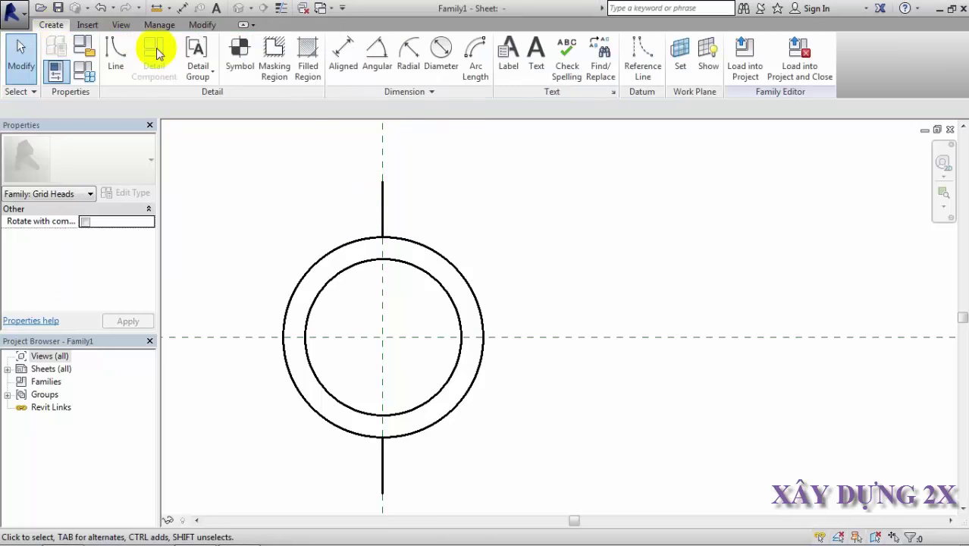
click(119, 55)
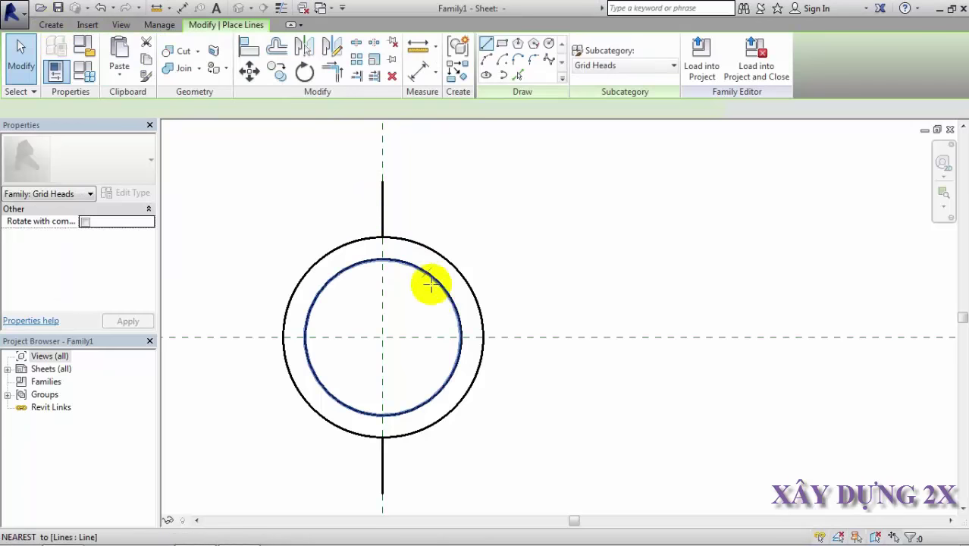
click(484, 337)
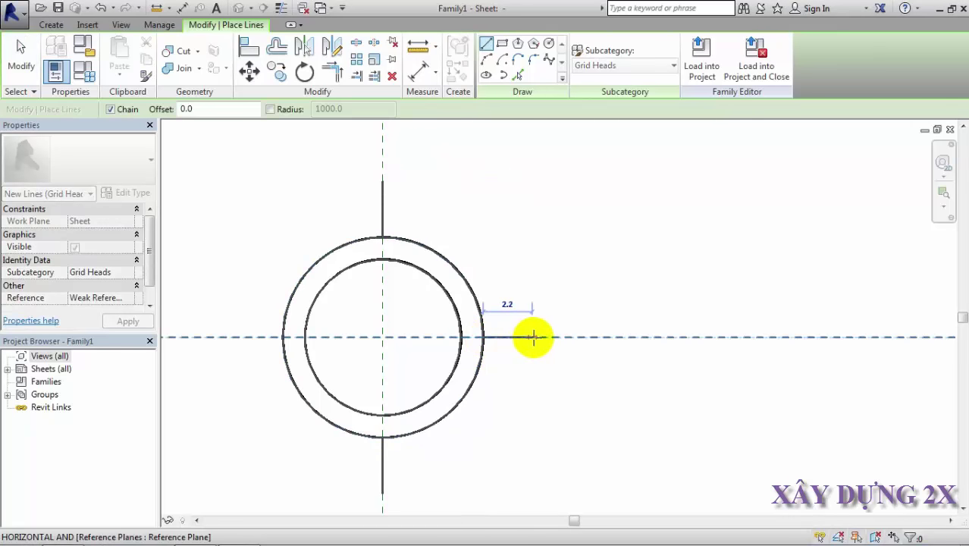
click(539, 337)
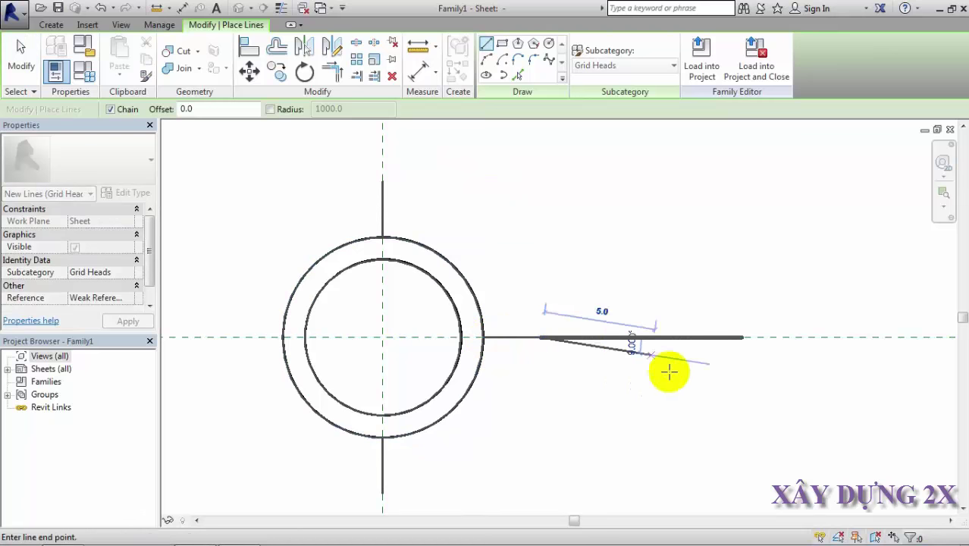
key(Escape)
key(Escape)
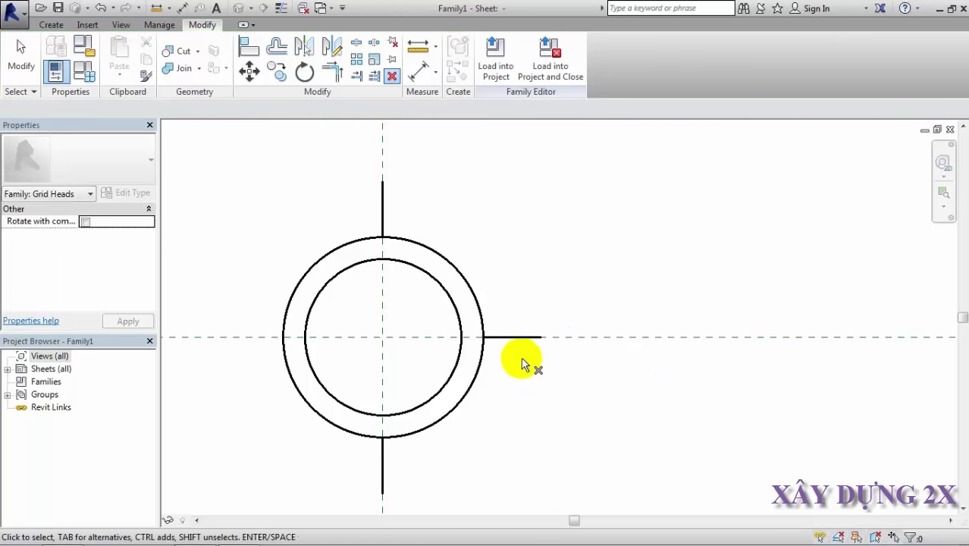
Step: Mirror-copy the right horizontal line across the vertical reference plane to the left side
click(19, 47)
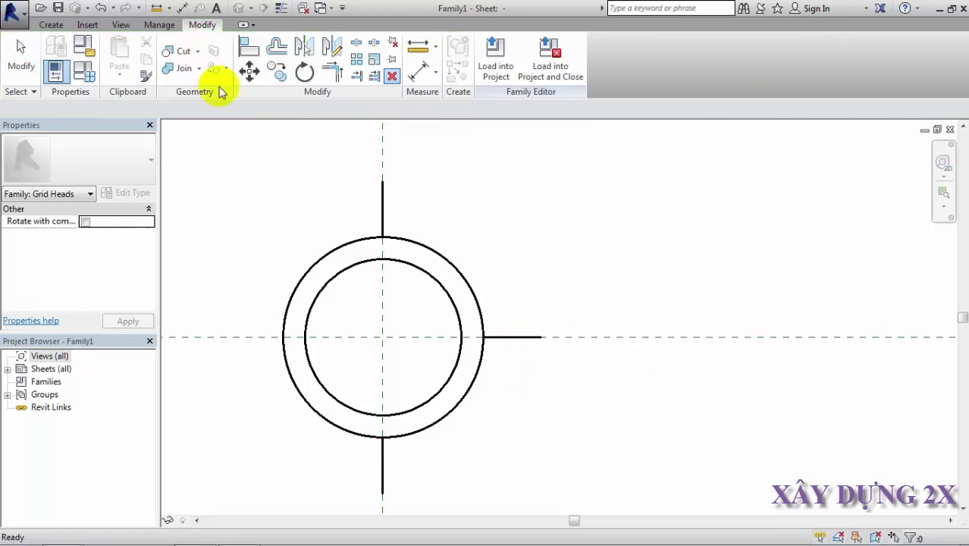
click(526, 343)
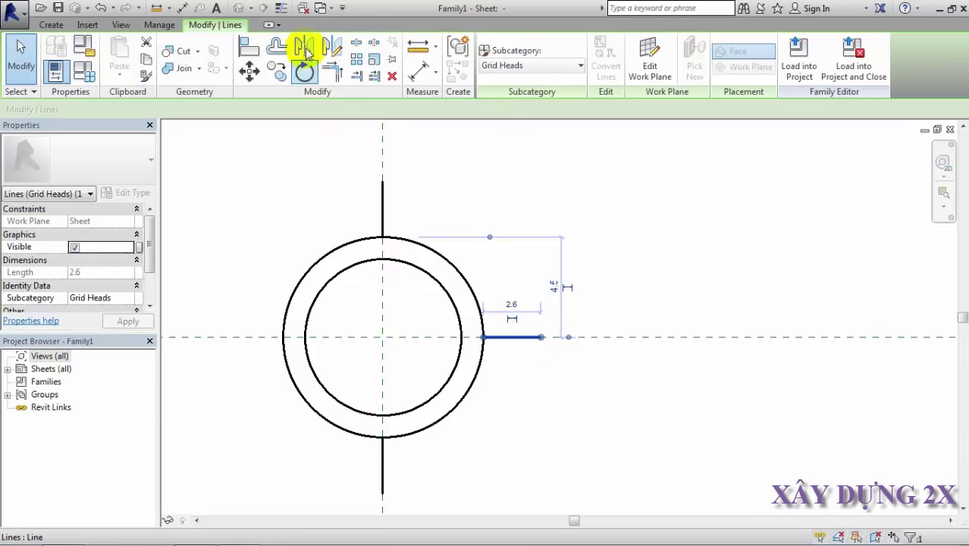
click(304, 47)
click(382, 331)
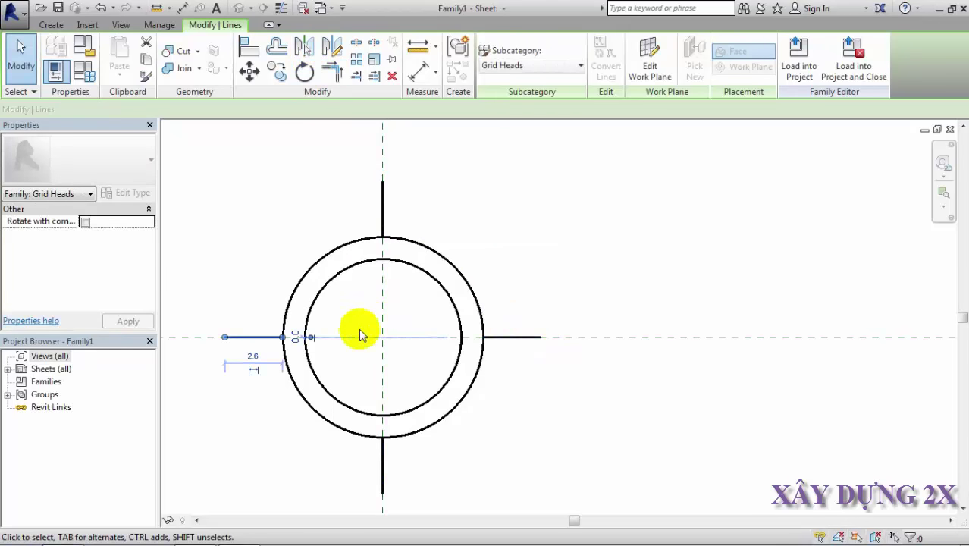
click(417, 359)
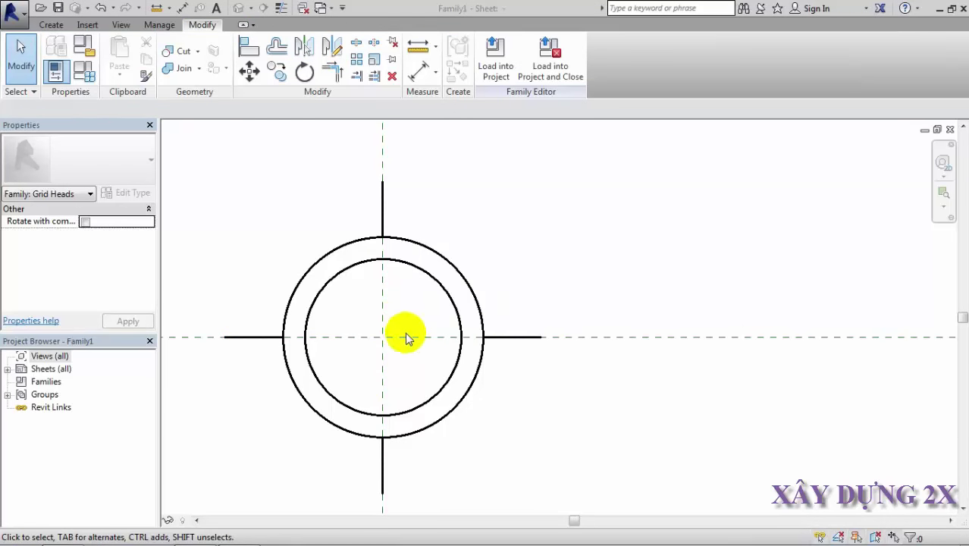
scroll(409, 372, down, 1)
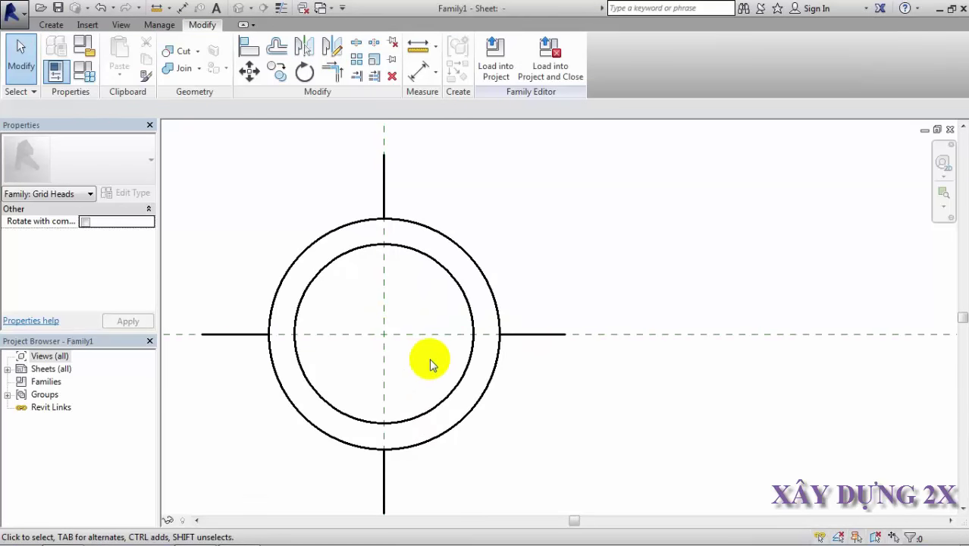
middle_drag(429, 368, 476, 370)
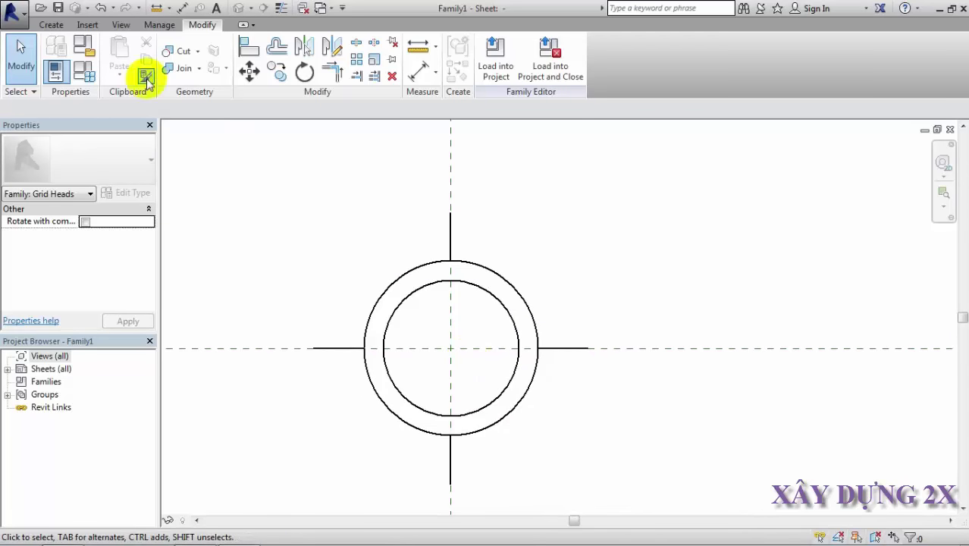
click(52, 28)
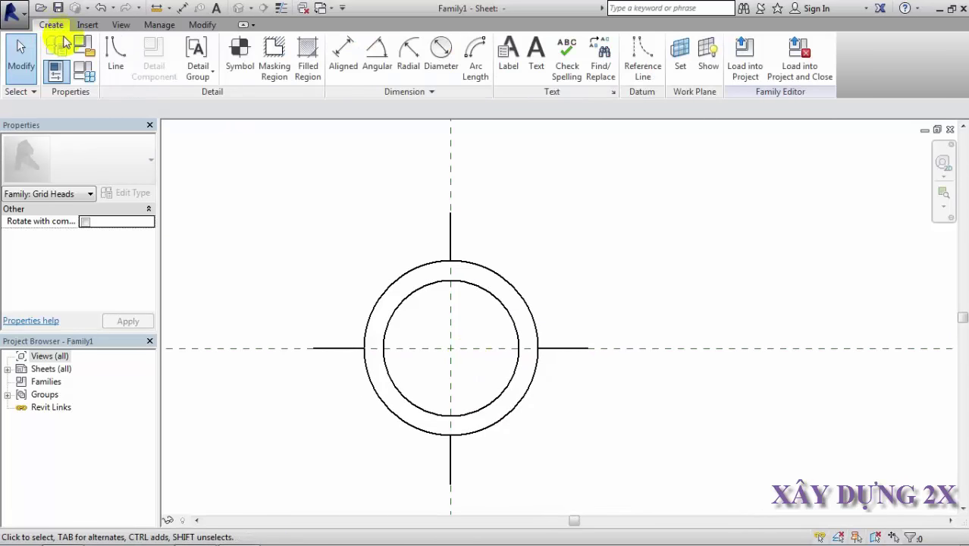
Step: Place a label at the circle centre using the Name parameter with sample value 15
click(508, 68)
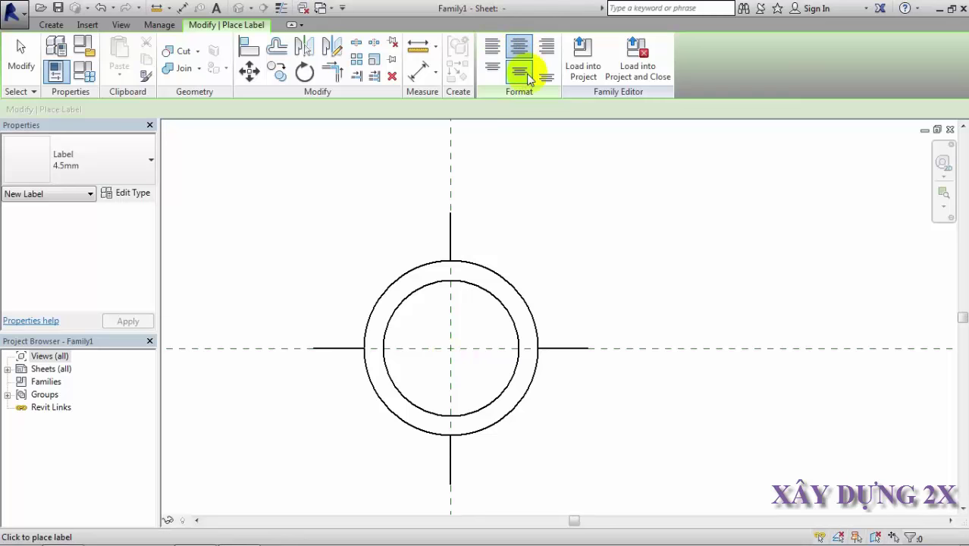
click(452, 351)
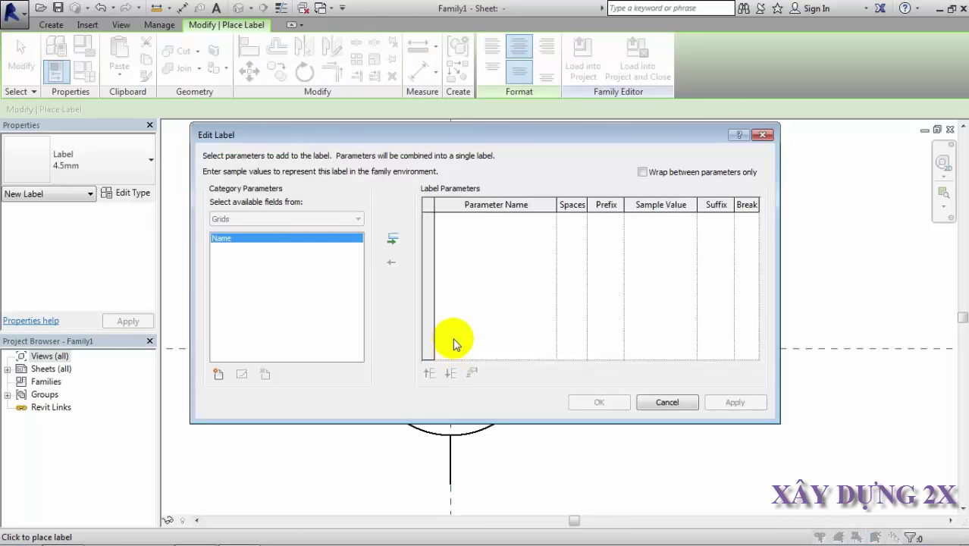
click(250, 242)
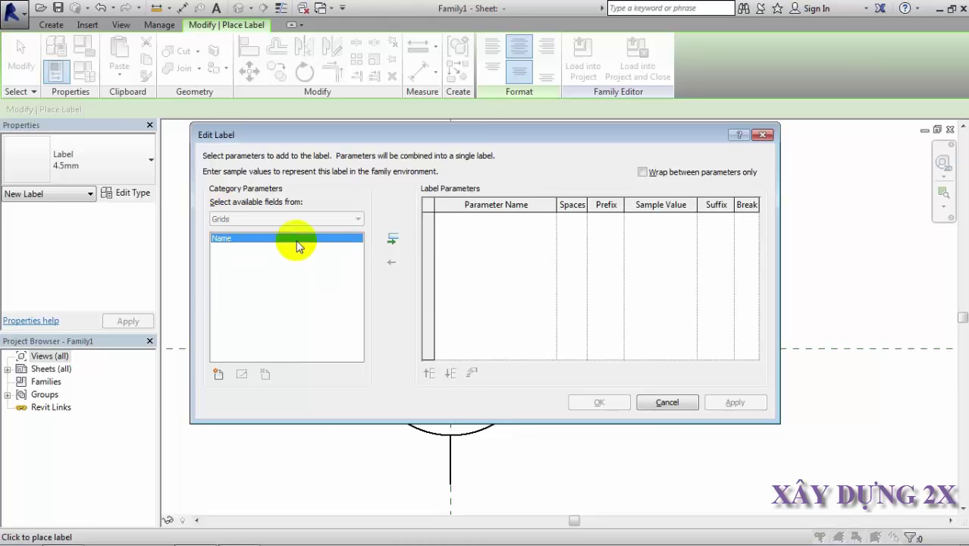
click(394, 241)
click(637, 220)
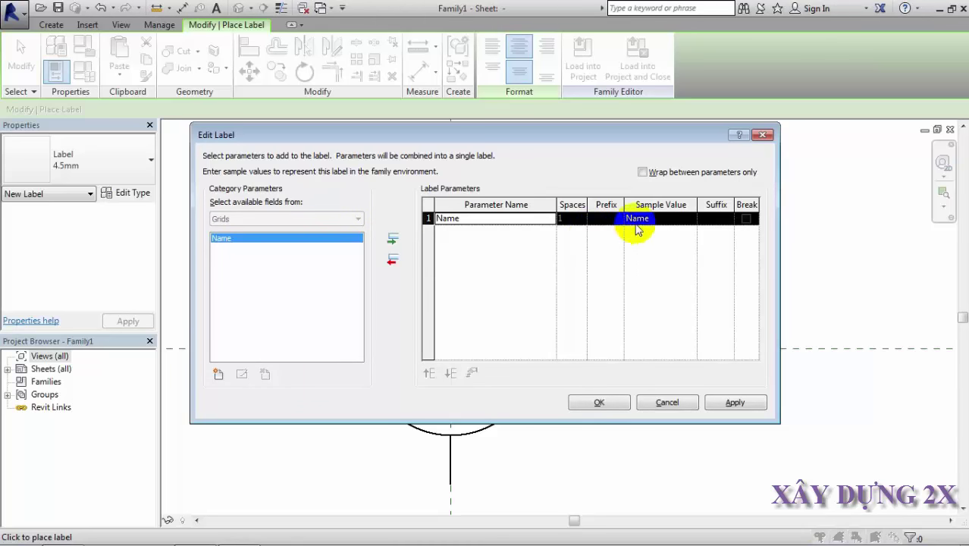
click(661, 216)
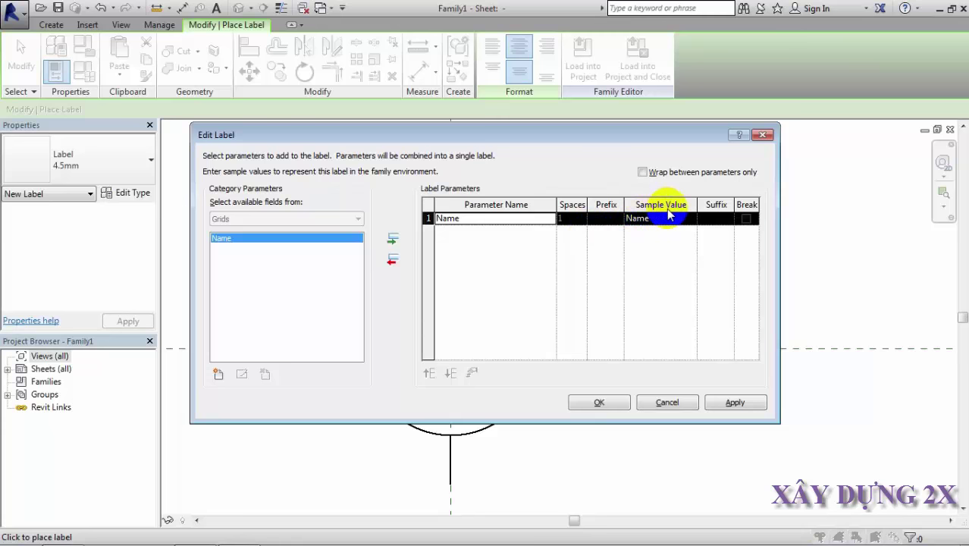
click(650, 219)
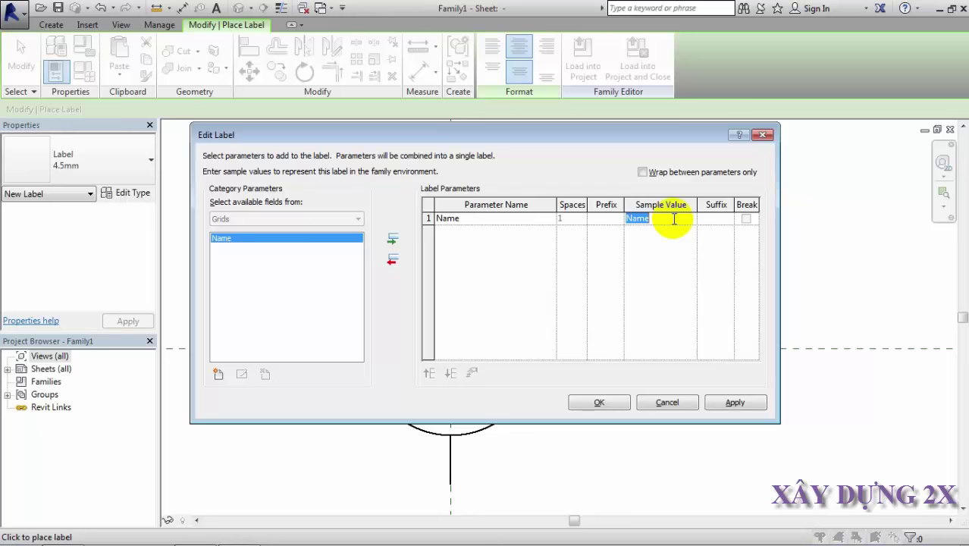
text(15)
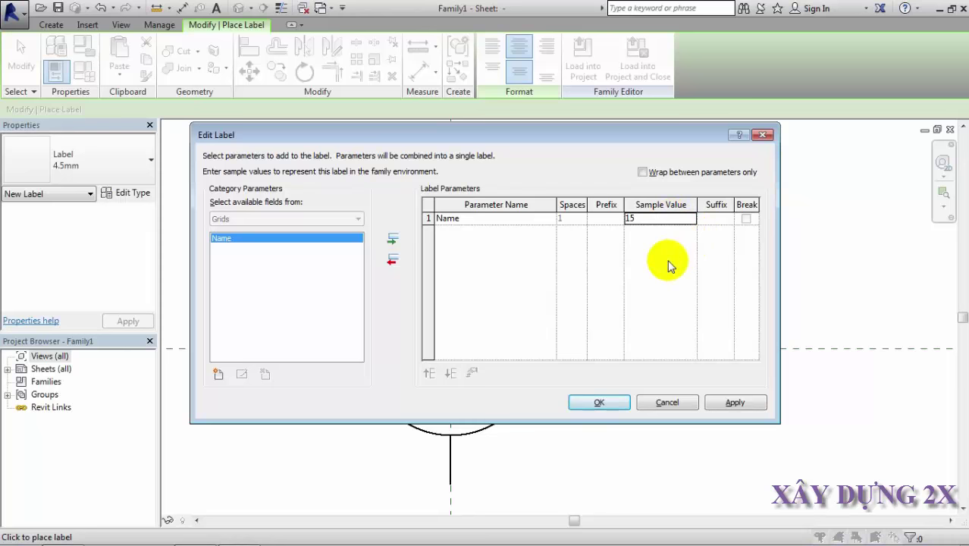
click(733, 402)
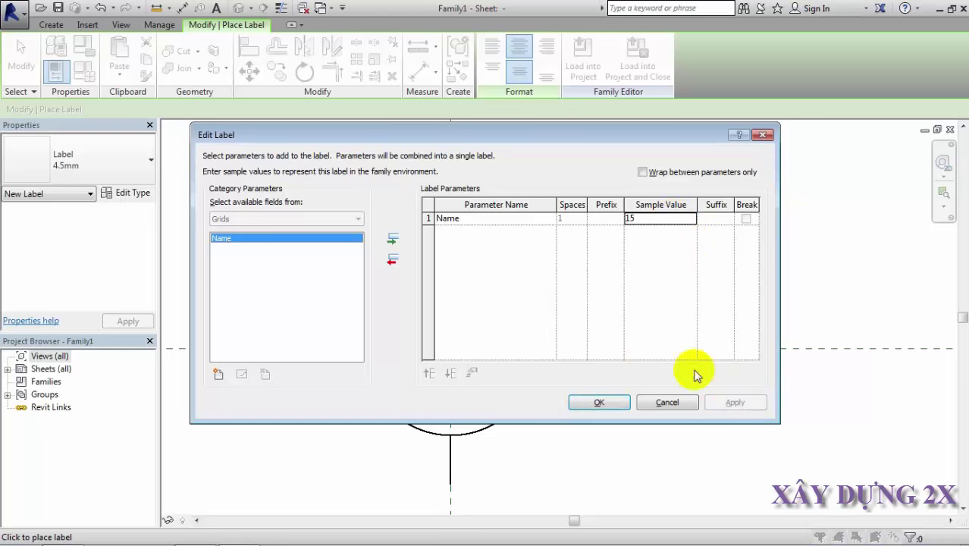
click(604, 402)
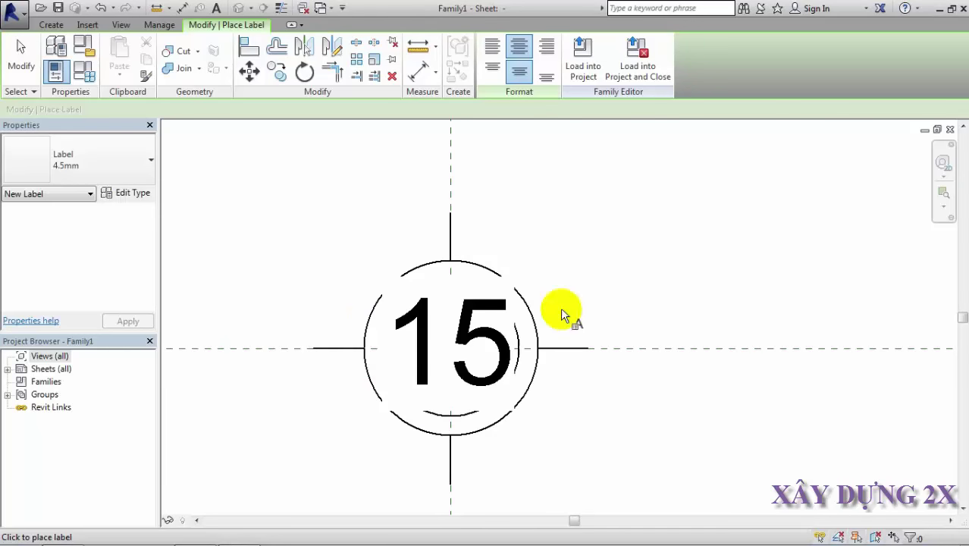
Step: Cancel an accidental second label, return to selection, and recentre the grid head
click(466, 332)
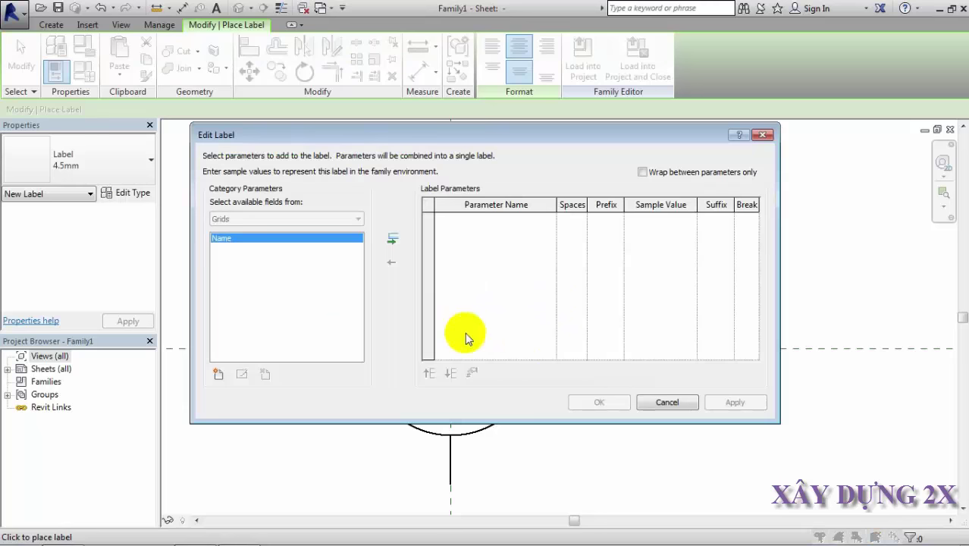
click(660, 400)
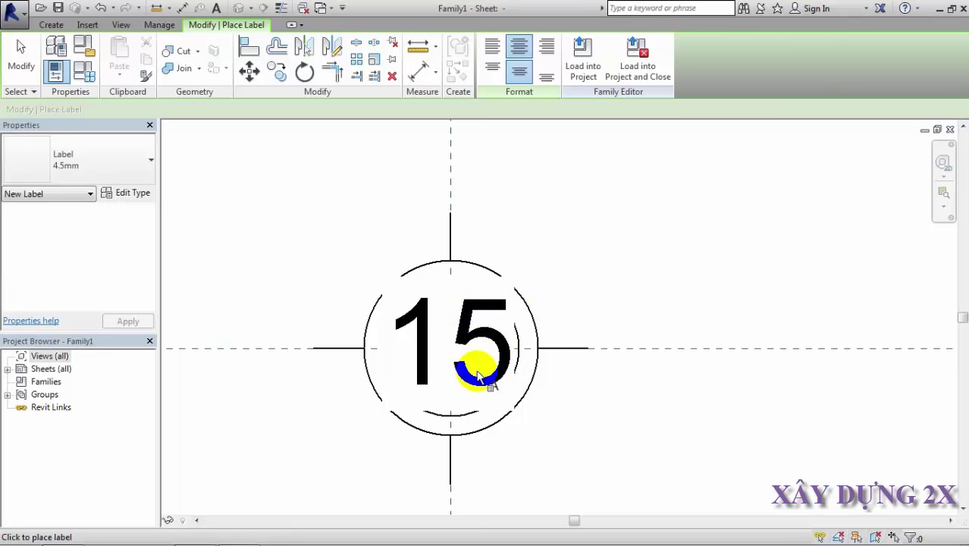
click(11, 52)
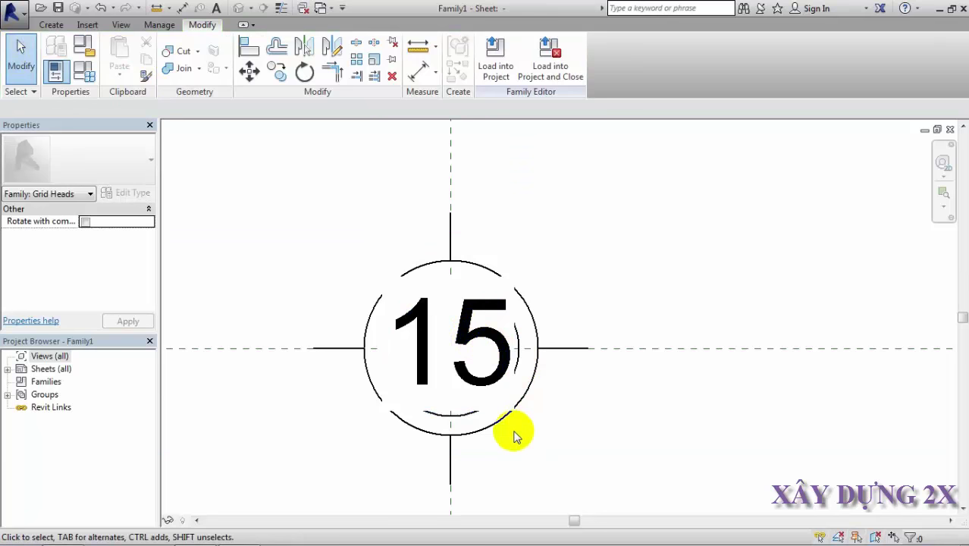
scroll(510, 435, down, 1)
scroll(461, 386, down, 1)
middle_drag(507, 390, 568, 381)
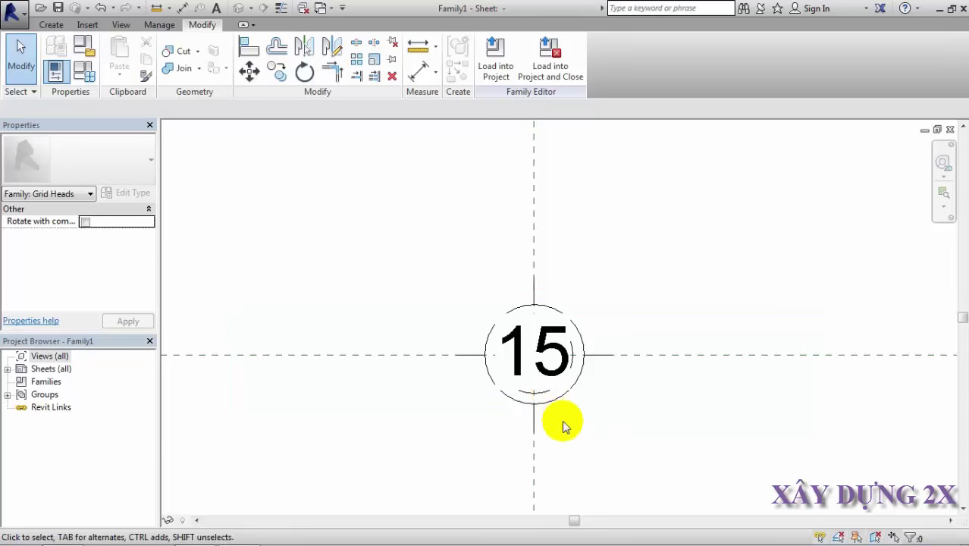
Step: Drag the 15 label's right grip inward so its box fits tightly around the number
click(576, 415)
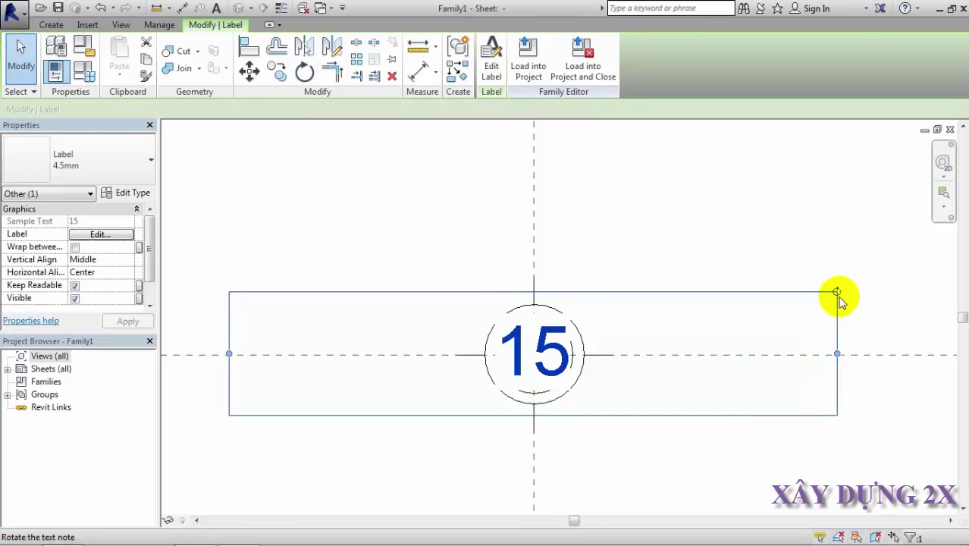
drag(836, 356, 578, 354)
scroll(535, 357, up, 2)
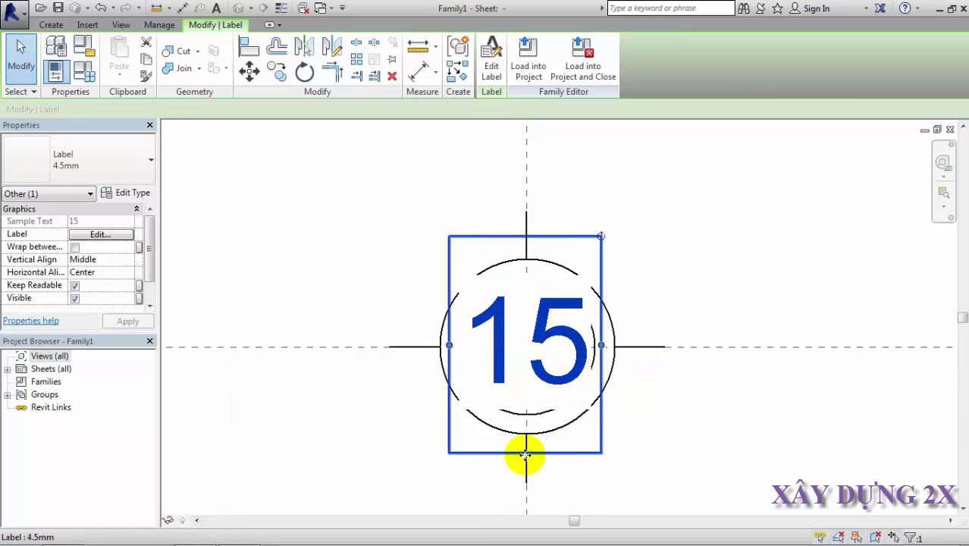
drag(601, 347, 599, 347)
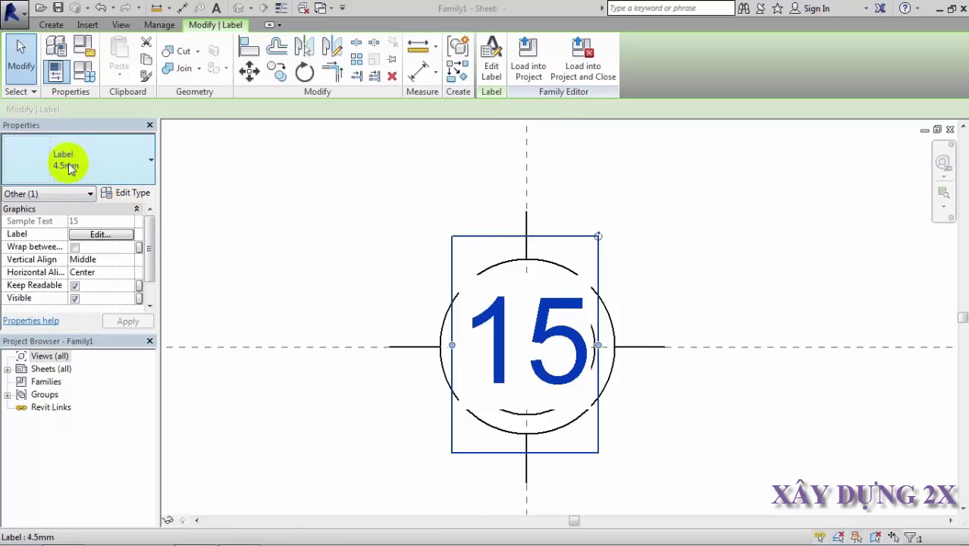
Step: Duplicate the 4.5mm label type under the new name TCCT
click(128, 192)
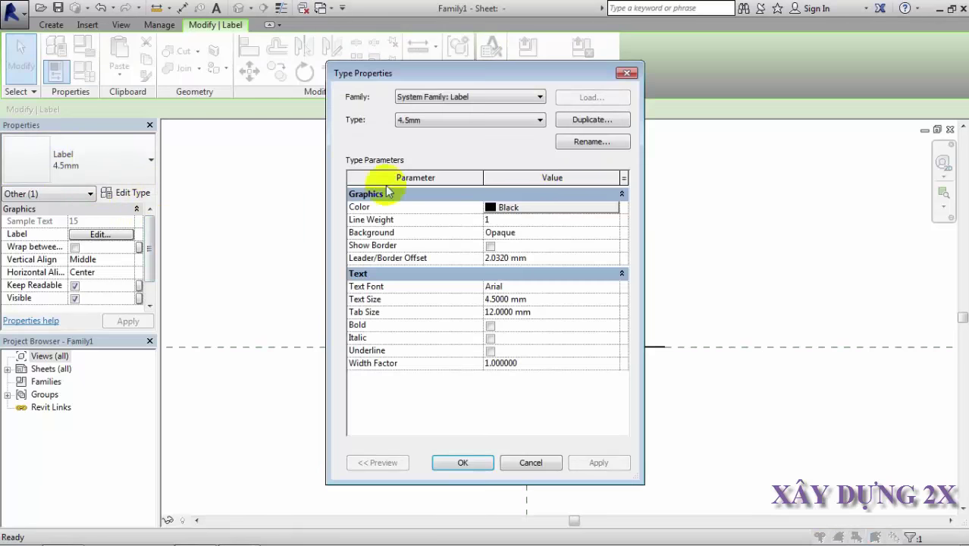
click(585, 121)
text(tcct)
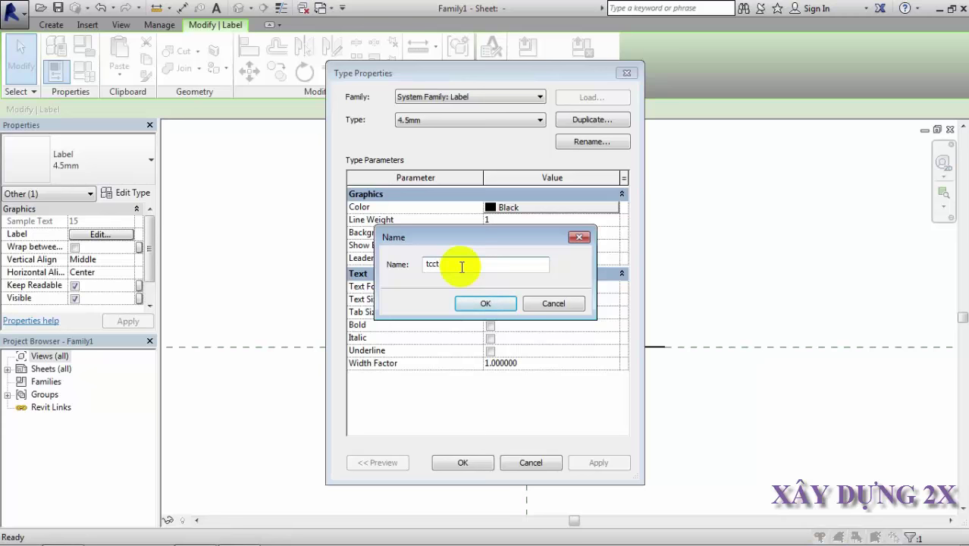
drag(462, 266, 422, 266)
text(TCCT)
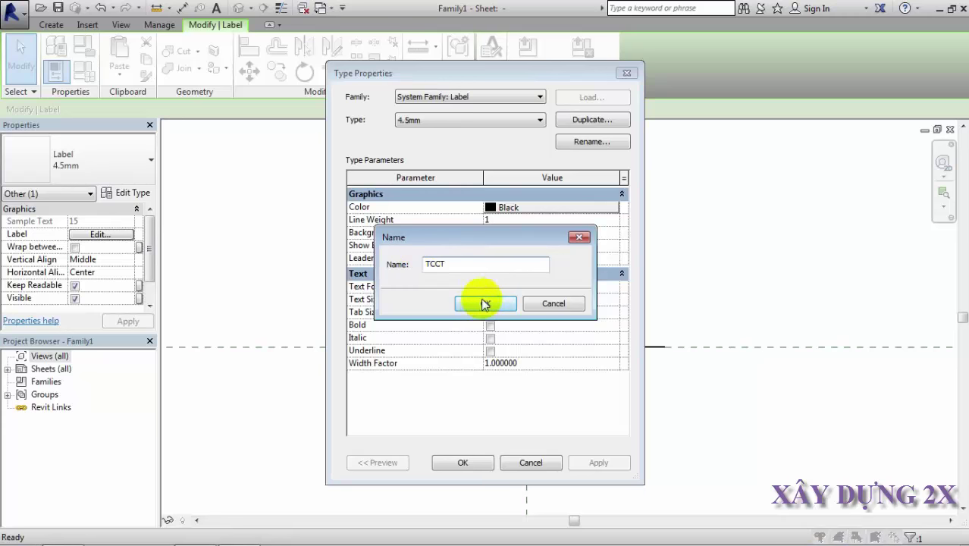
click(485, 303)
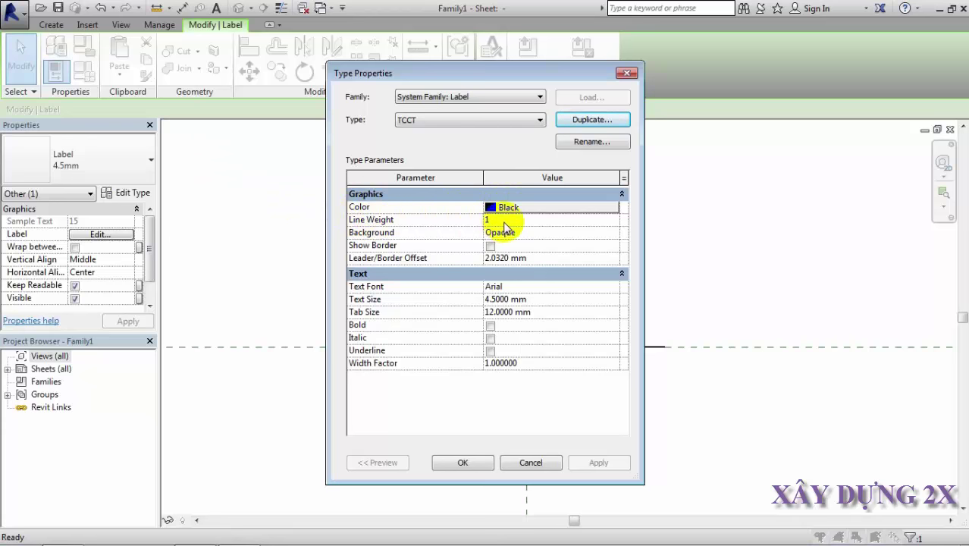
Step: In TCCT's type properties, choose line weight 2, Transparent background and 2 mm Leader/Border Offset
click(502, 220)
click(614, 220)
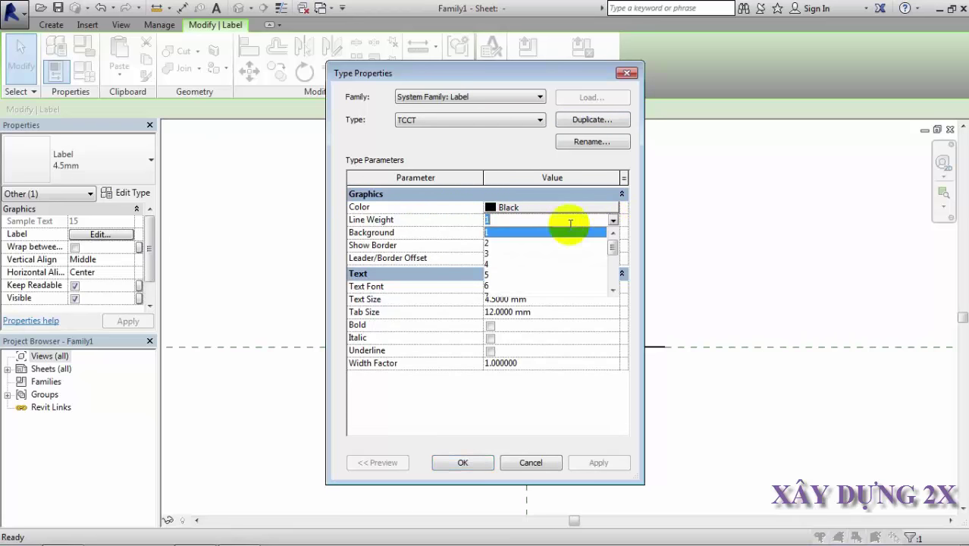
click(478, 228)
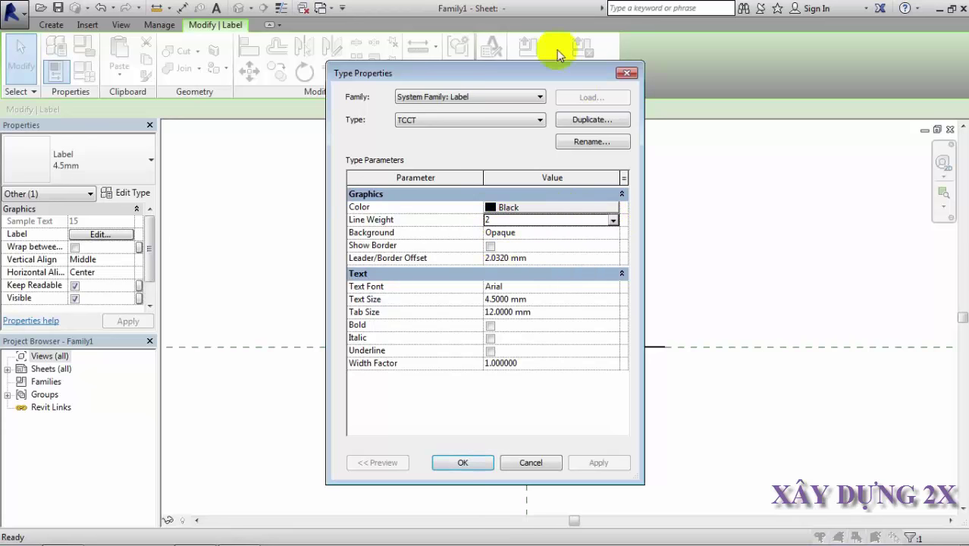
drag(529, 78, 486, 83)
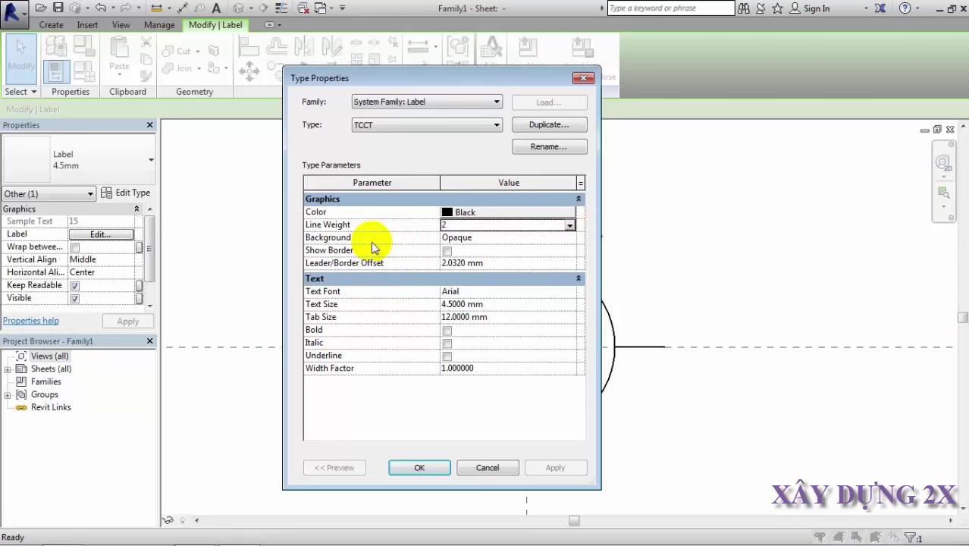
drag(464, 78, 295, 82)
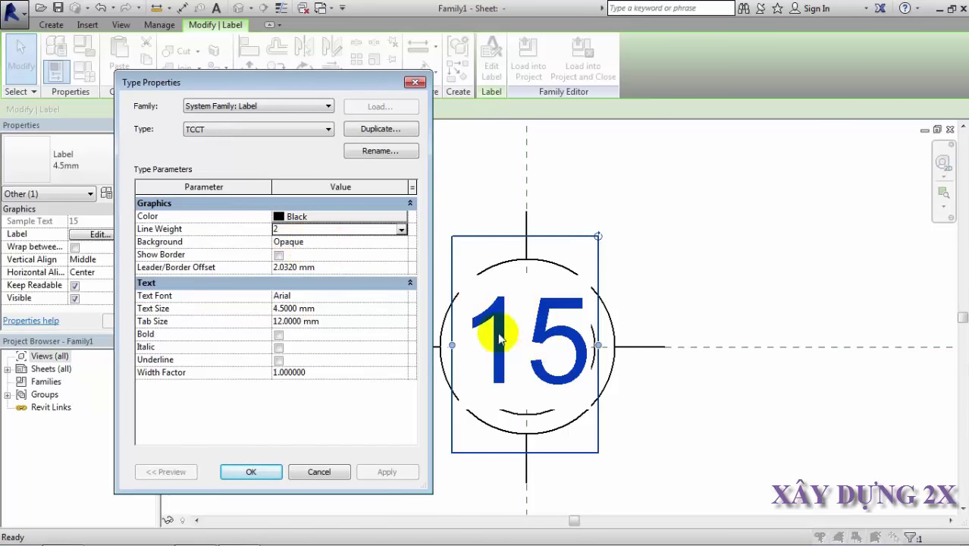
click(403, 242)
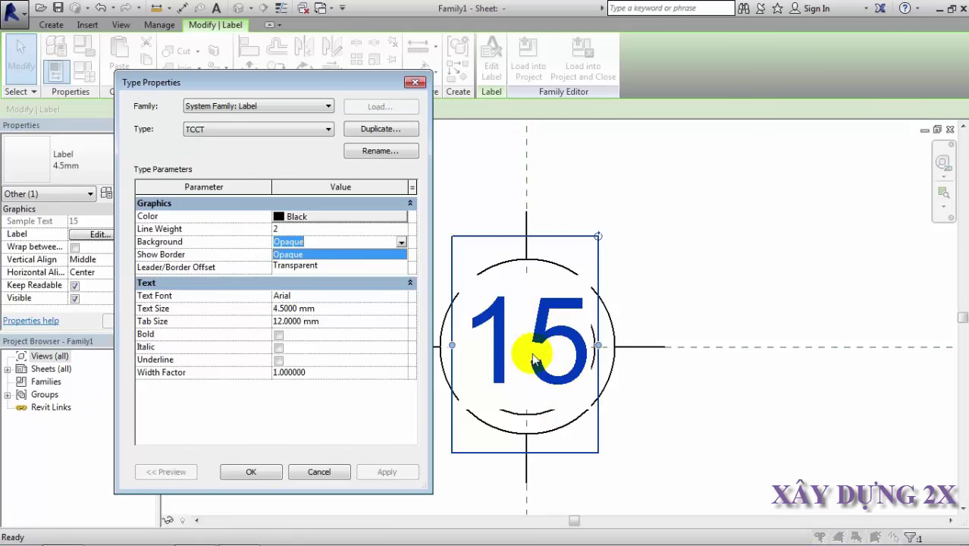
click(306, 269)
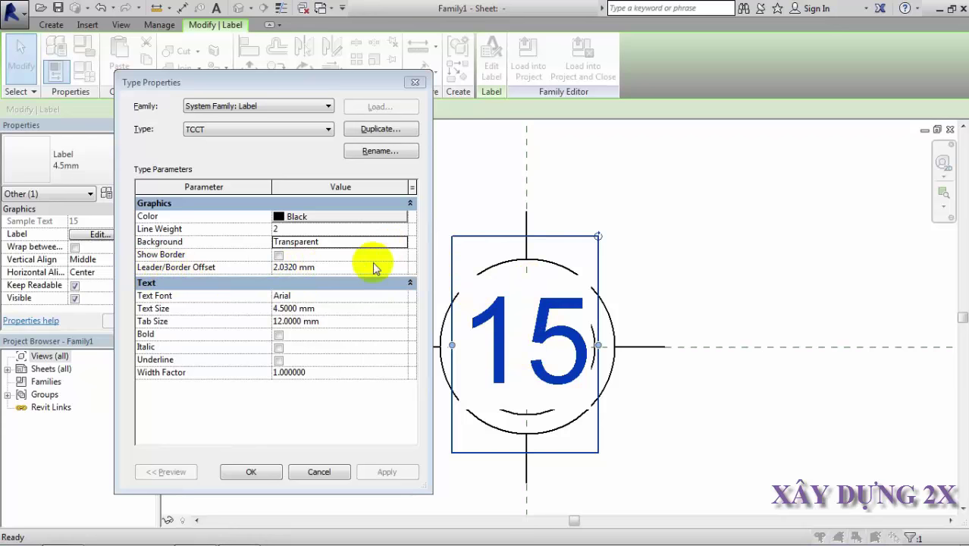
click(282, 265)
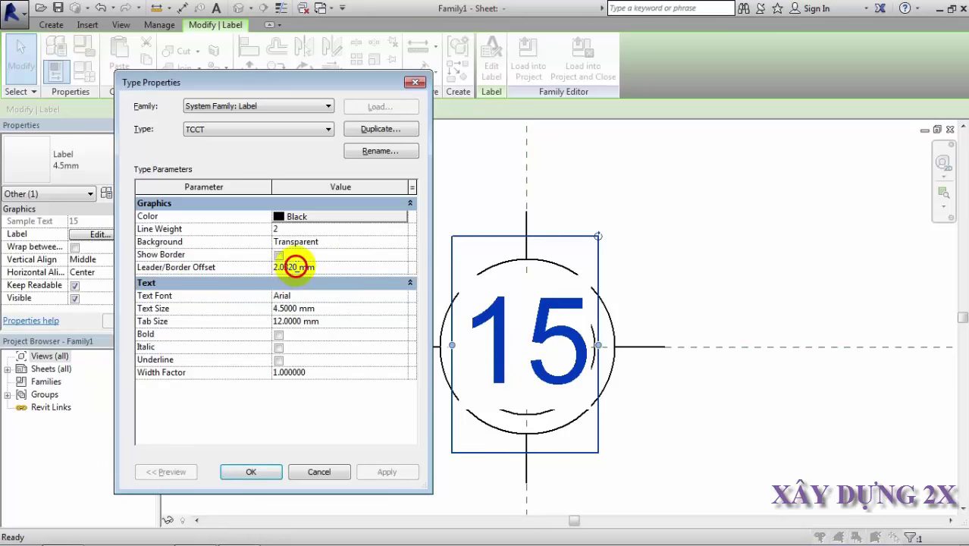
drag(295, 266, 281, 266)
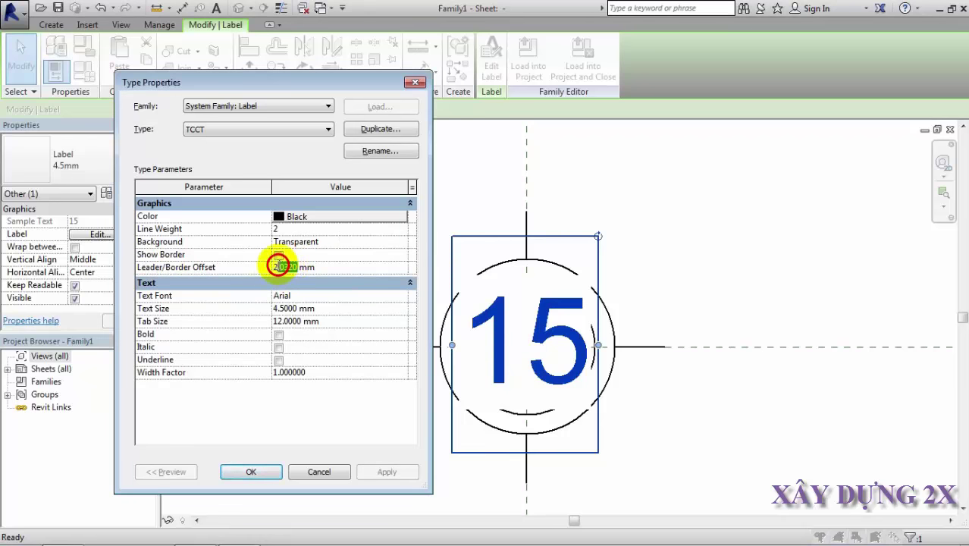
text(2)
click(324, 271)
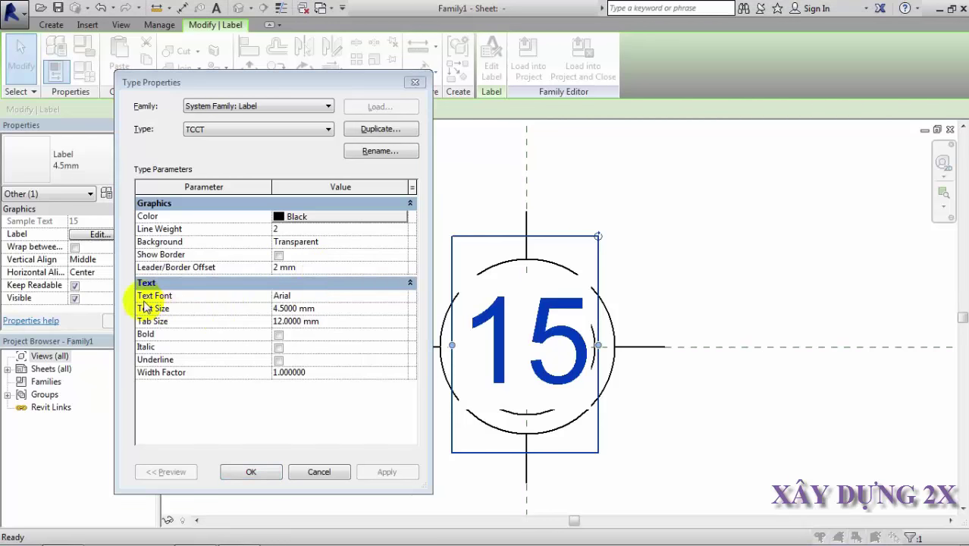
Step: Change the TCCT label type's text font from Arial to Times New Roman
click(352, 297)
click(401, 297)
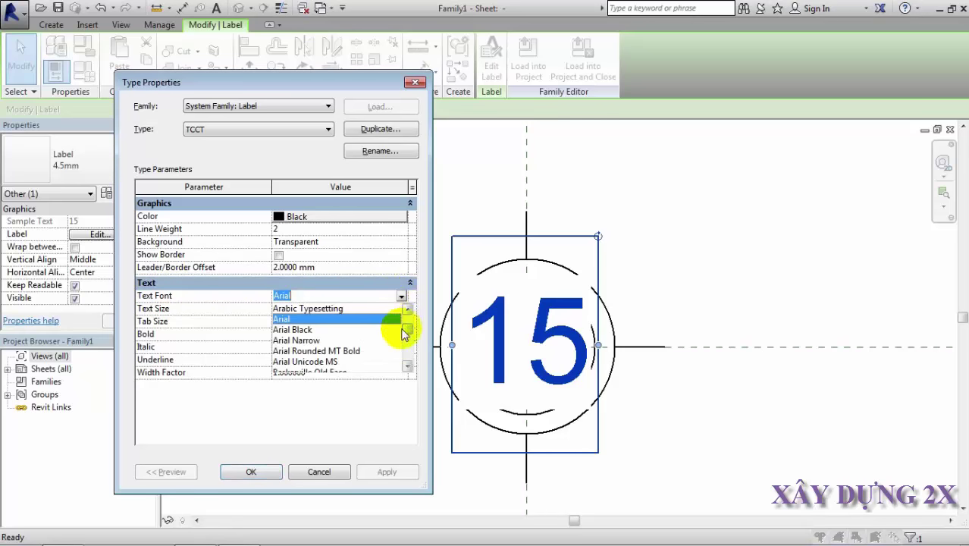
drag(408, 334, 409, 342)
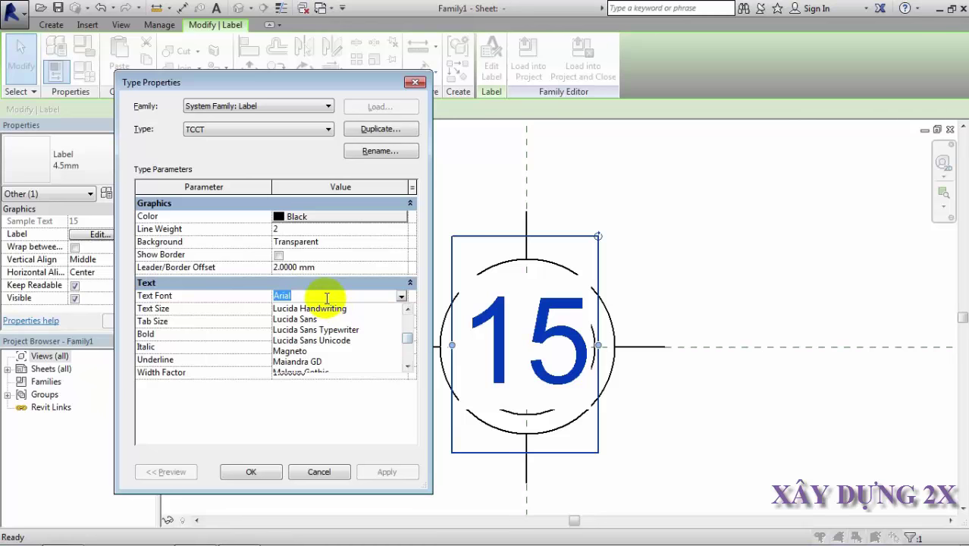
text(Times New Roman)
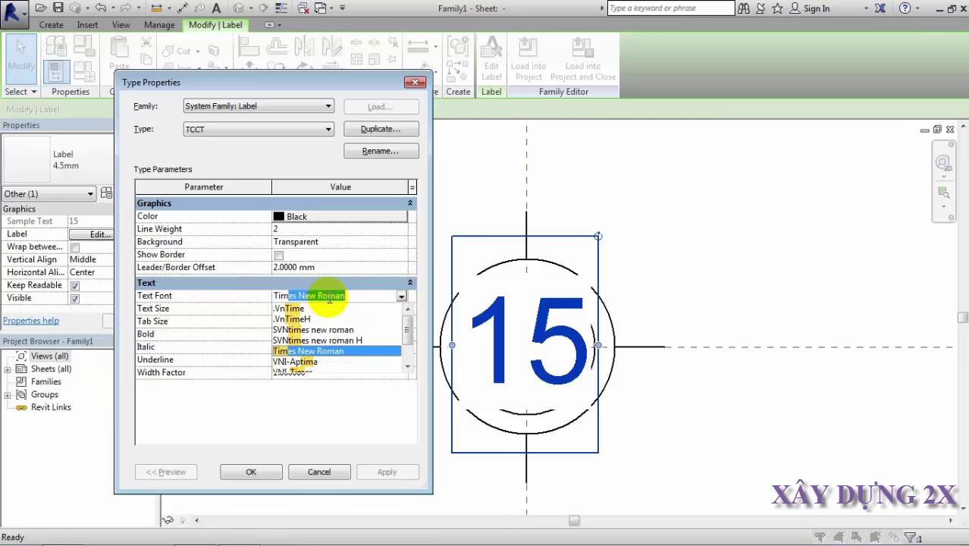
key(Return)
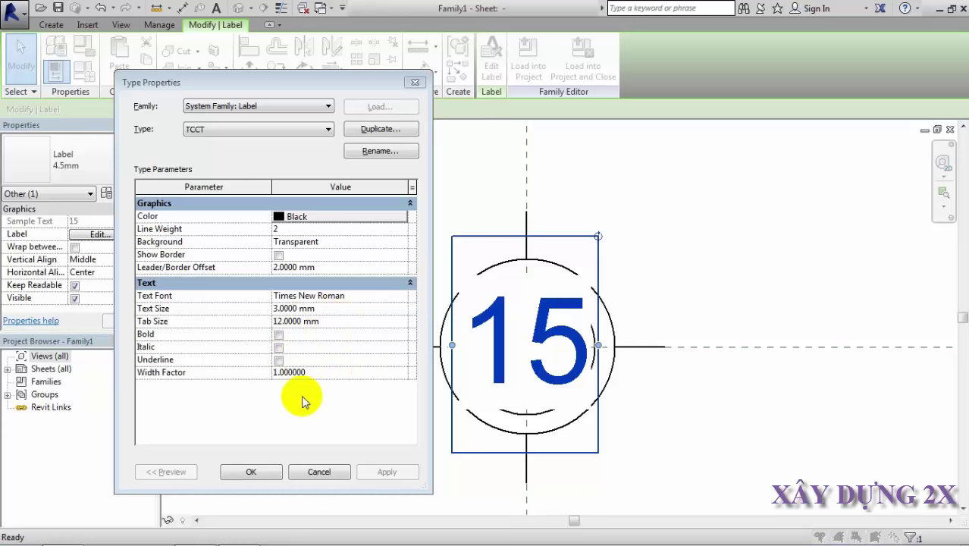
Step: Apply the Times New Roman font and reselect the 15 grid-head label
click(247, 473)
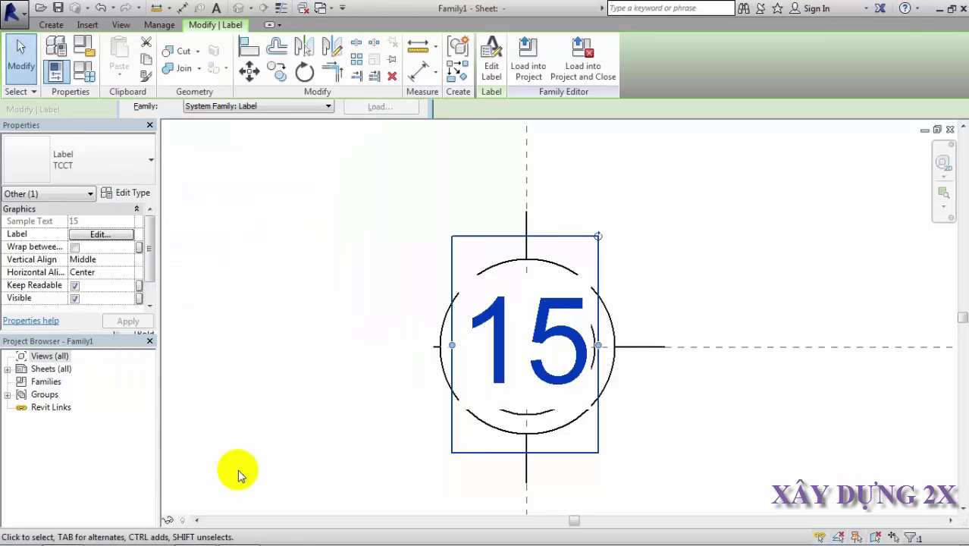
click(649, 365)
click(541, 329)
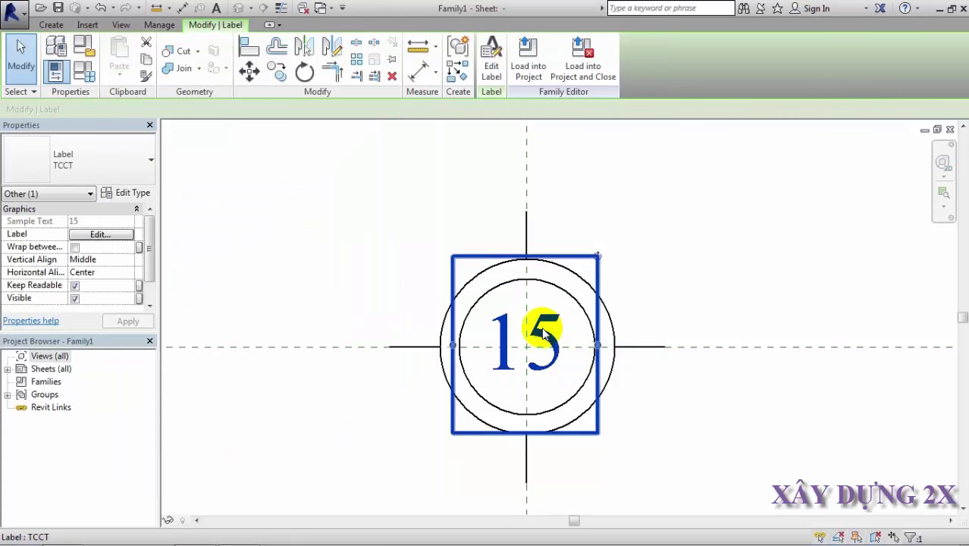
Step: Increase the TCCT label type's text size to 3.5 mm and apply it
click(129, 193)
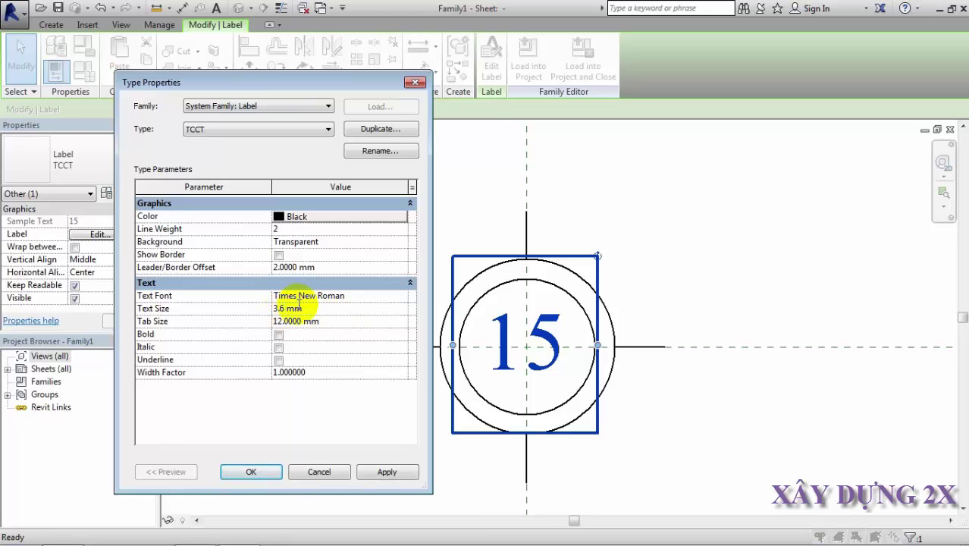
text(5)
click(387, 472)
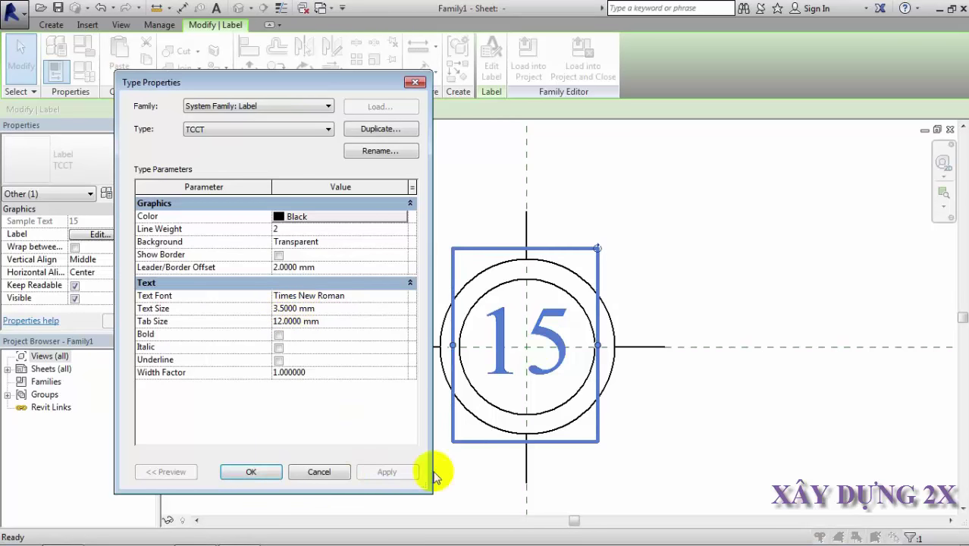
click(252, 474)
click(675, 450)
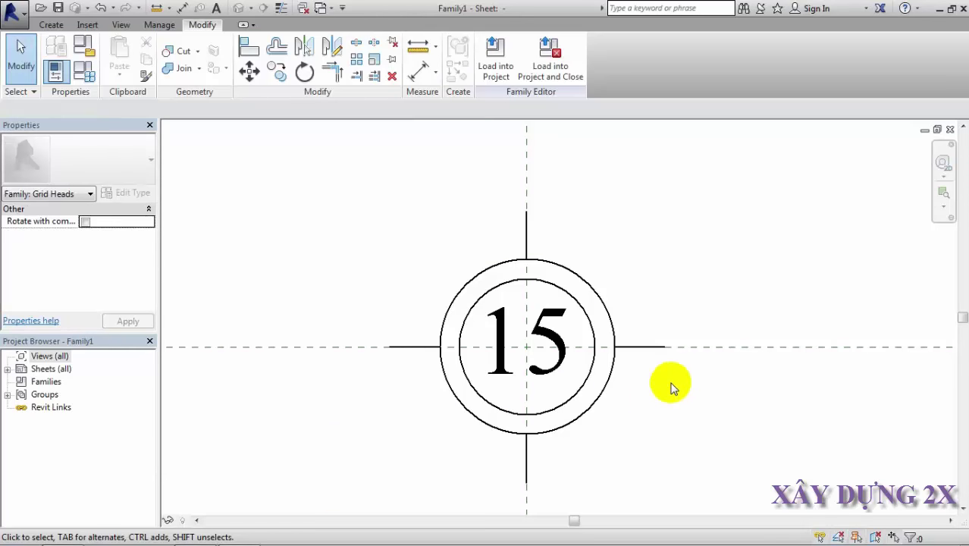
Step: Load the double-circle grid-head family into Project1
scroll(670, 385, down, 1)
mouse_move(670, 385)
middle_down()
mouse_move(622, 422)
mouse_move(571, 408)
middle_up()
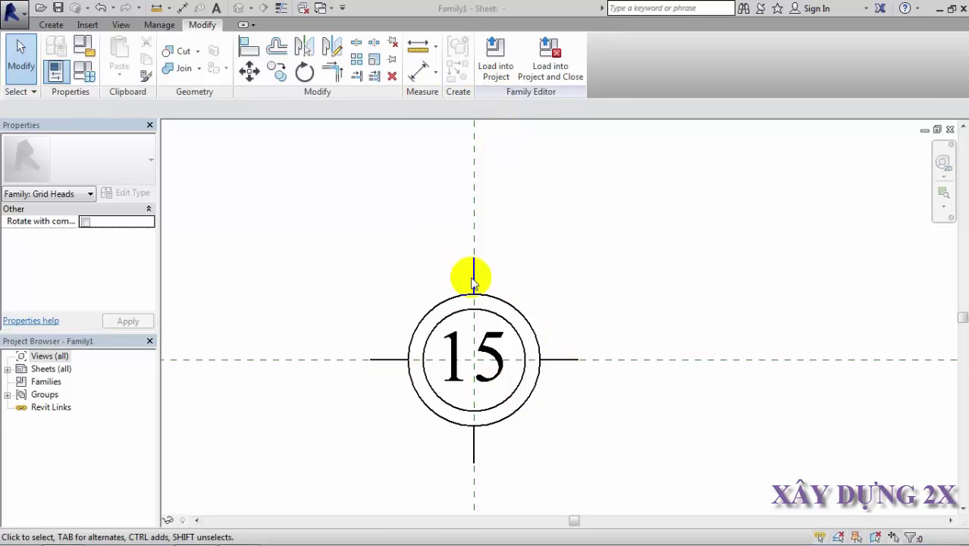
click(497, 67)
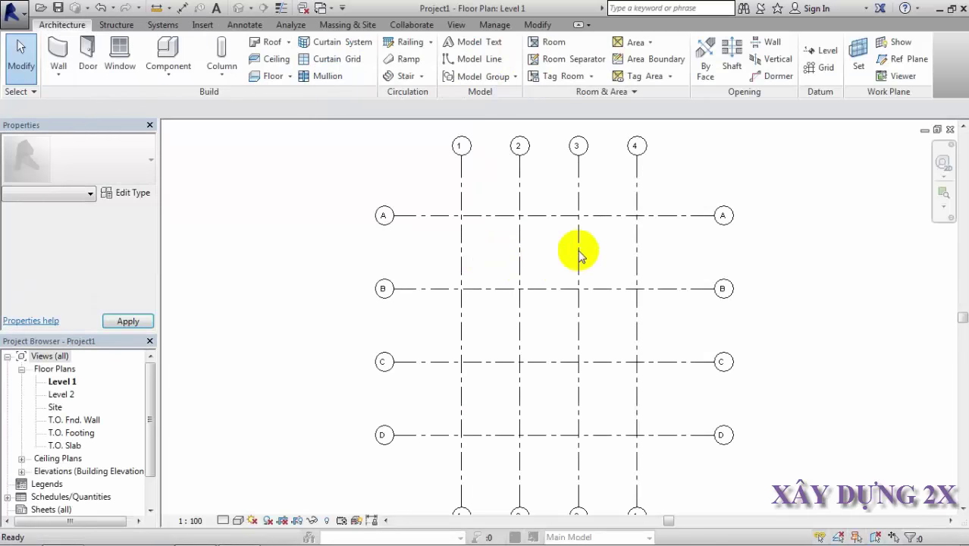
key(Escape)
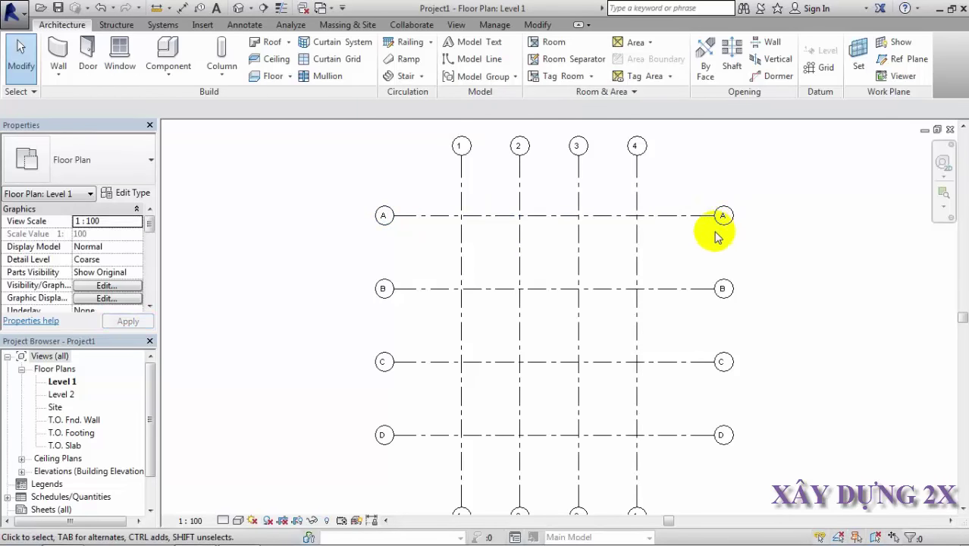
Step: Return to the full-size grid-head family window and start saving it to a file
click(926, 130)
click(211, 133)
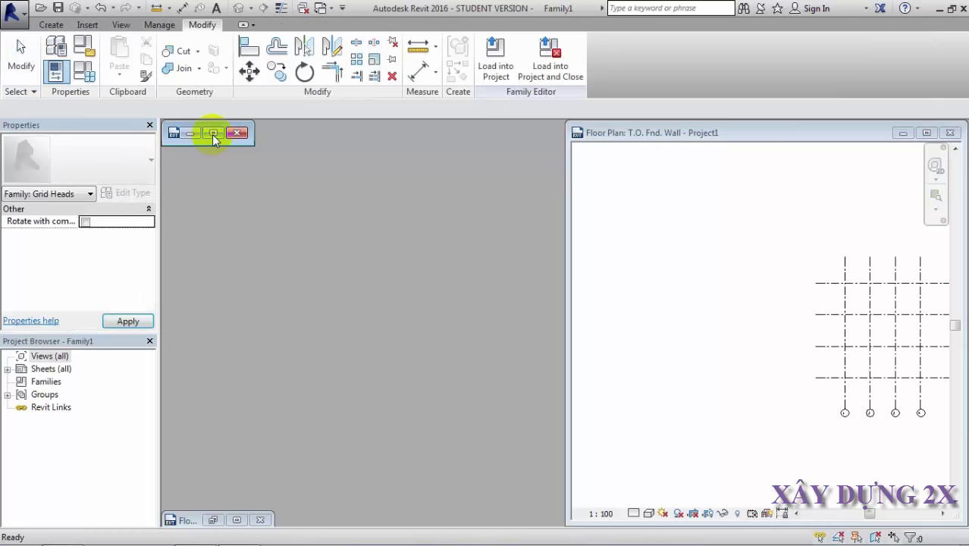
middle_drag(474, 313, 405, 242)
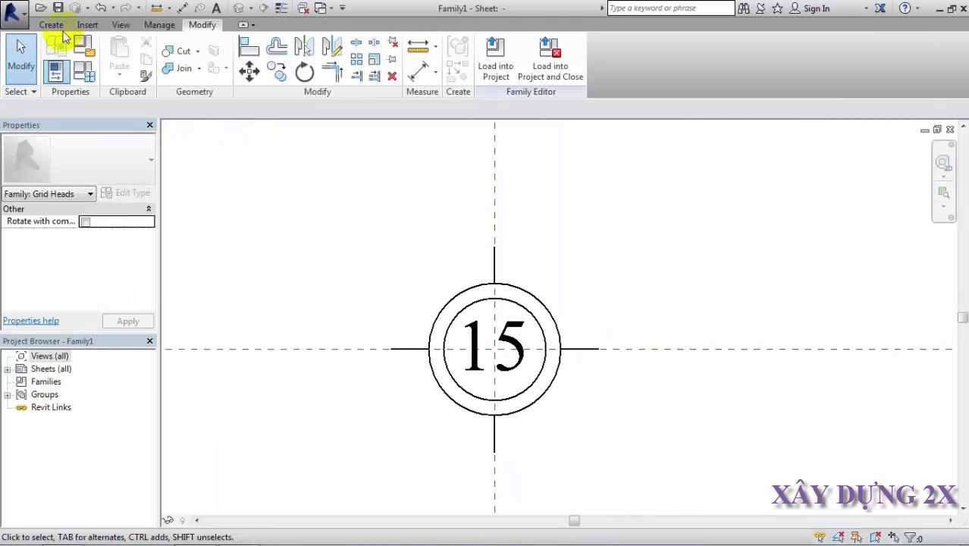
click(57, 9)
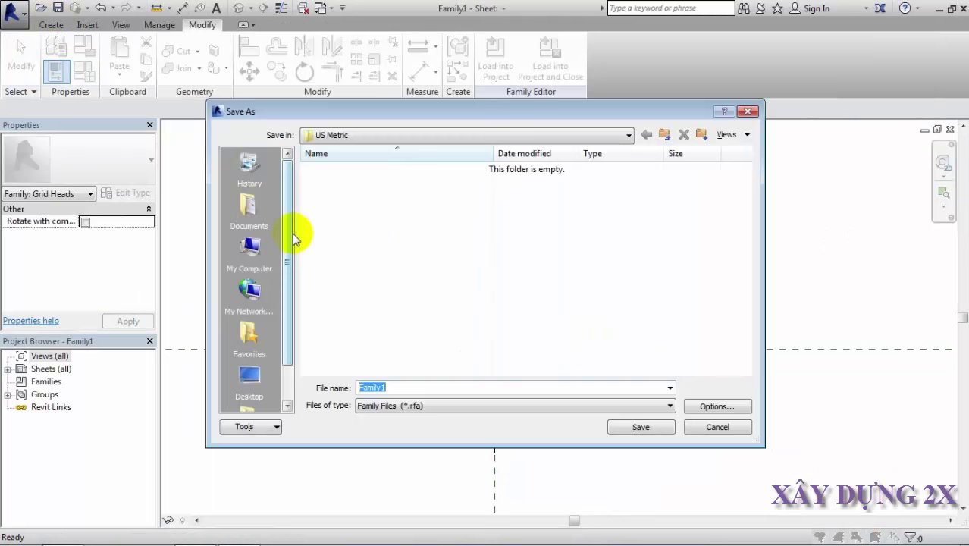
Step: Save the grid-head family to the Desktop as DAU LUOI TRUC.rfa
drag(290, 243, 288, 303)
click(249, 333)
text(DAU LUOI TRUC)
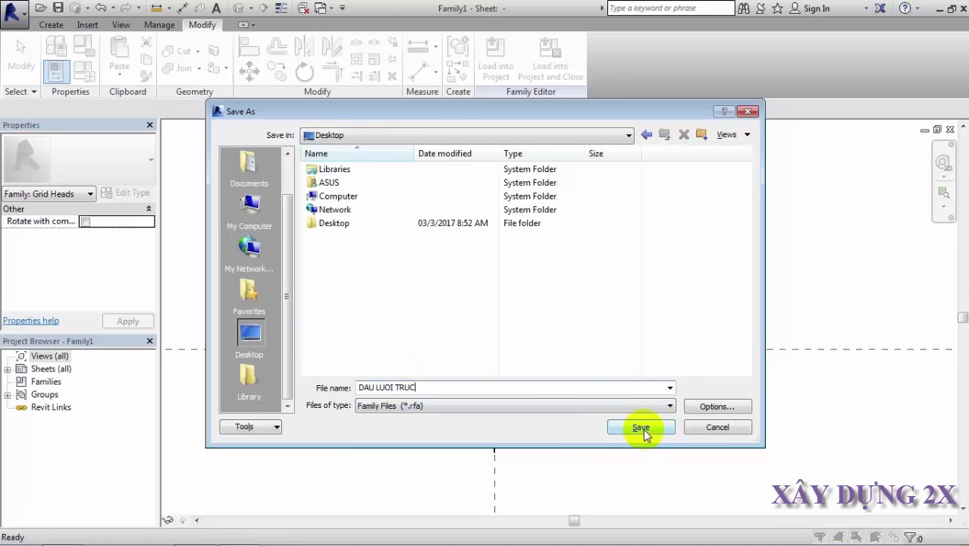
click(558, 406)
click(557, 417)
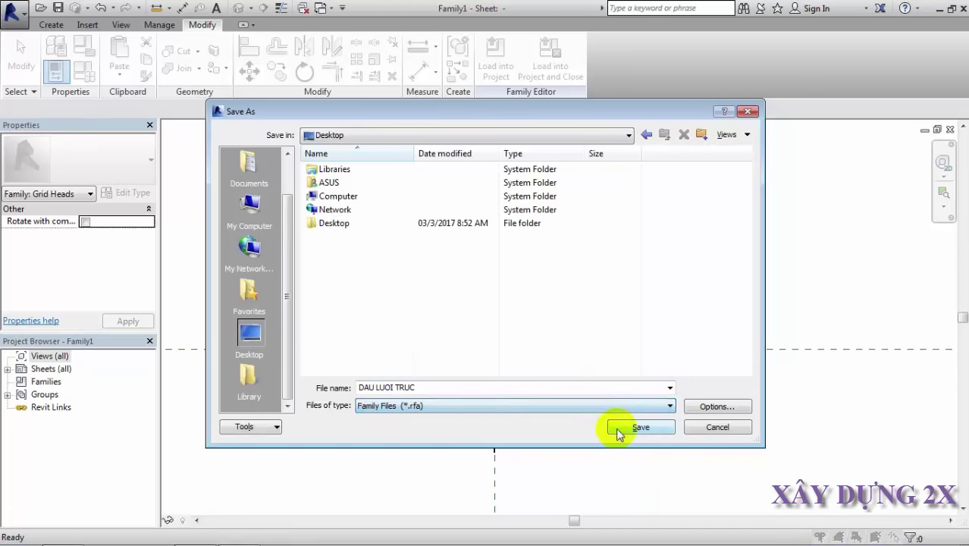
click(637, 427)
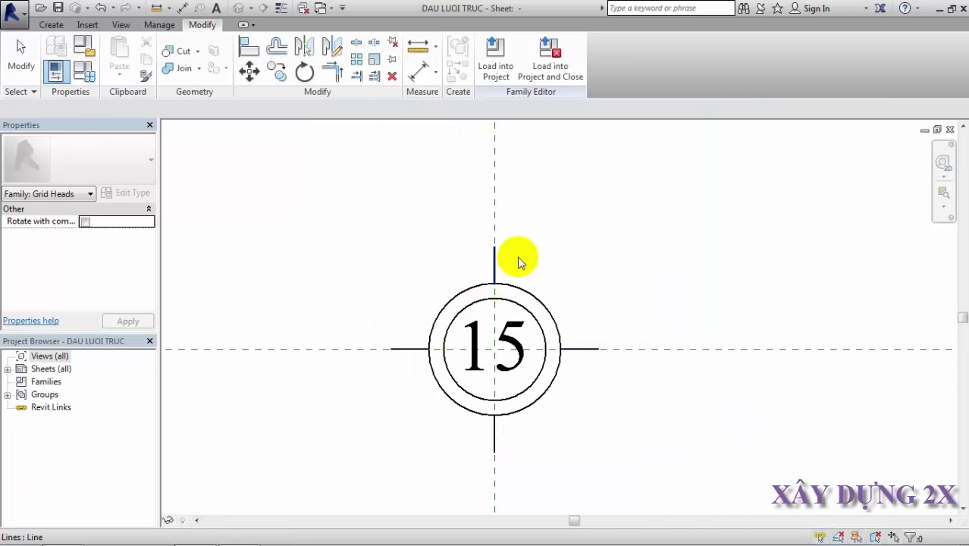
Step: Bring Project1's T.O. Fnd. Wall floor plan back to full size
click(925, 130)
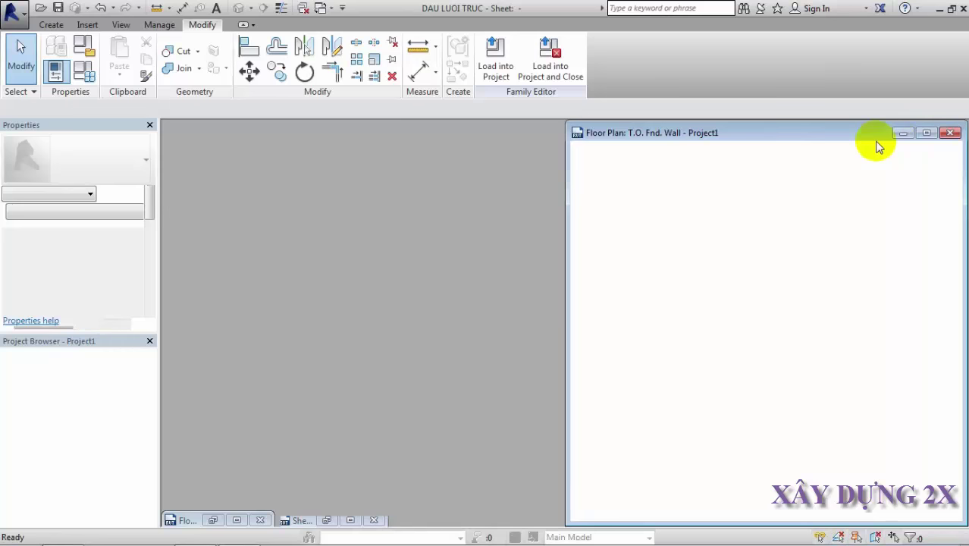
click(926, 133)
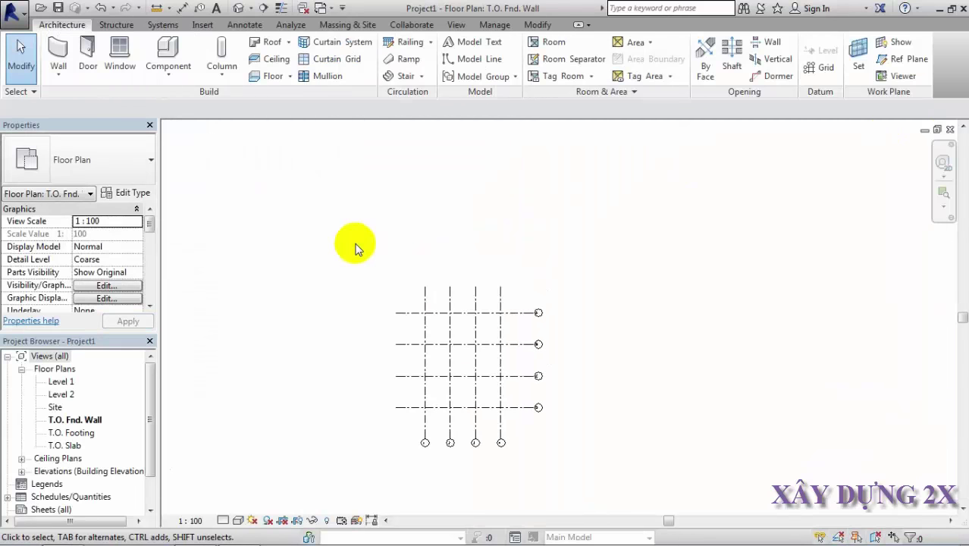
click(202, 24)
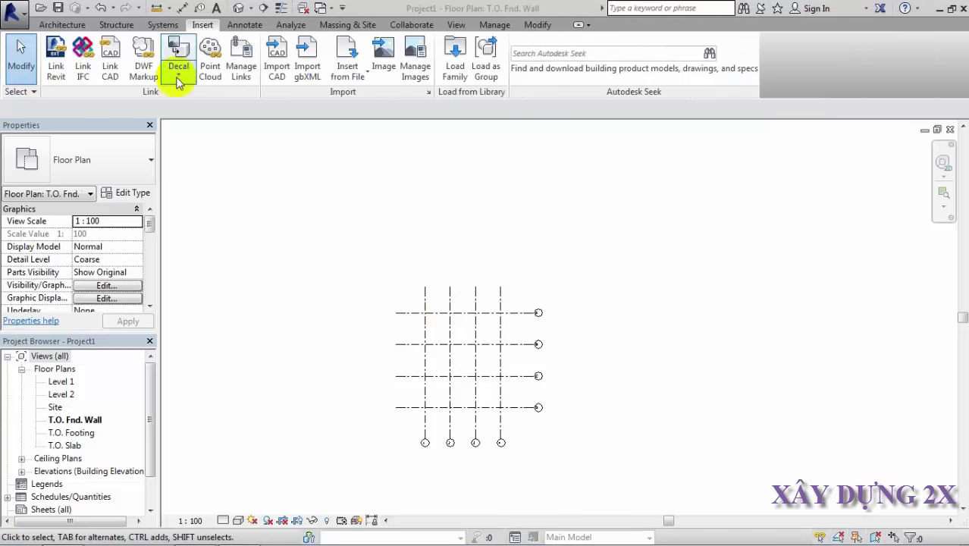
Step: Load the DAU LUOI TRUC.rfa family from the Desktop with Load Family
click(204, 27)
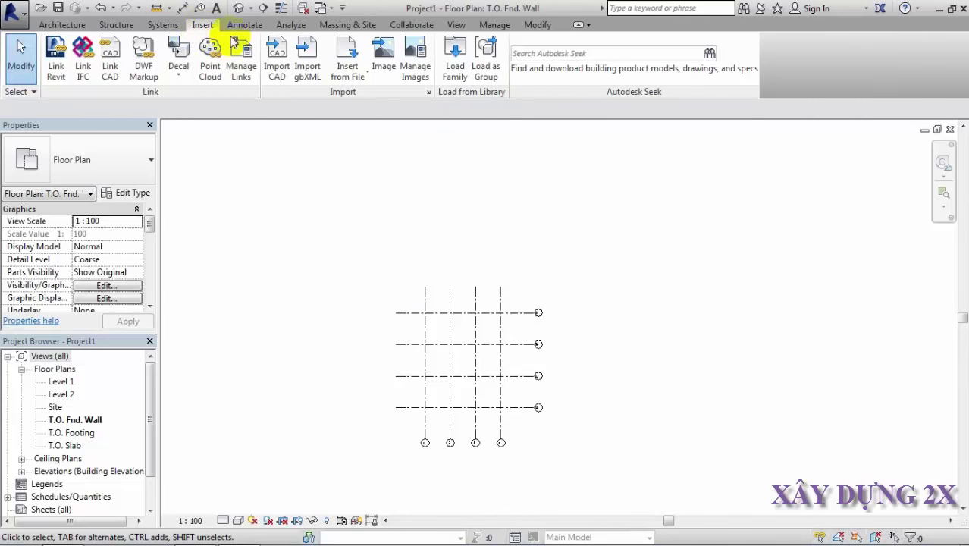
click(457, 66)
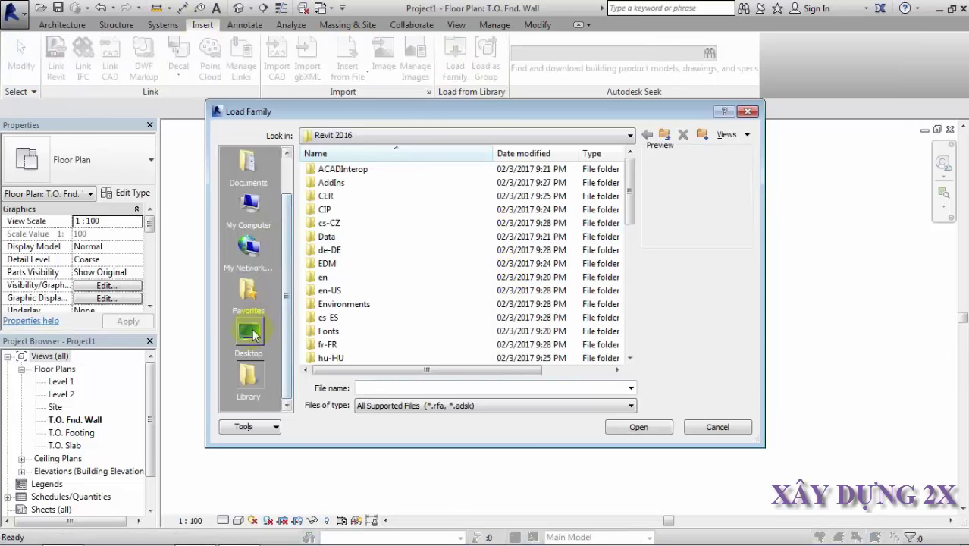
click(250, 333)
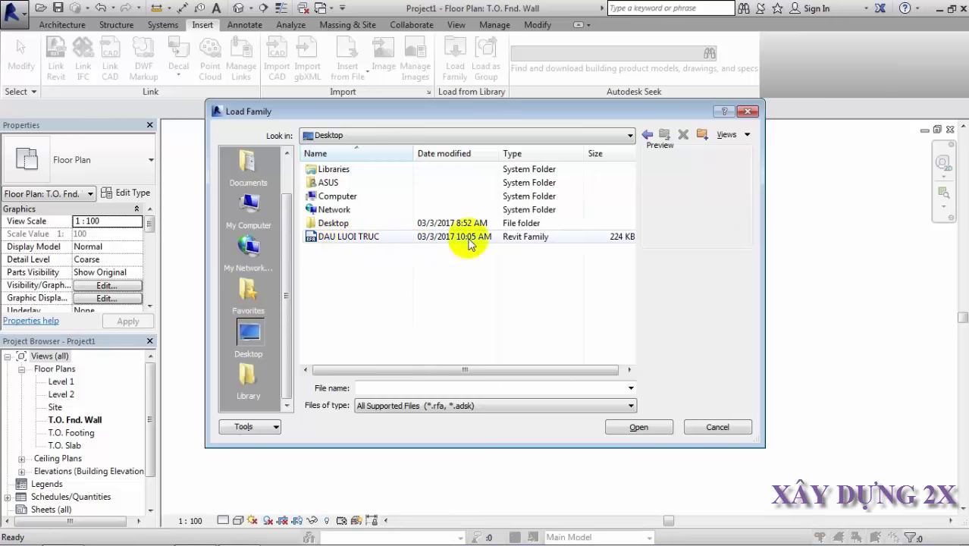
click(353, 236)
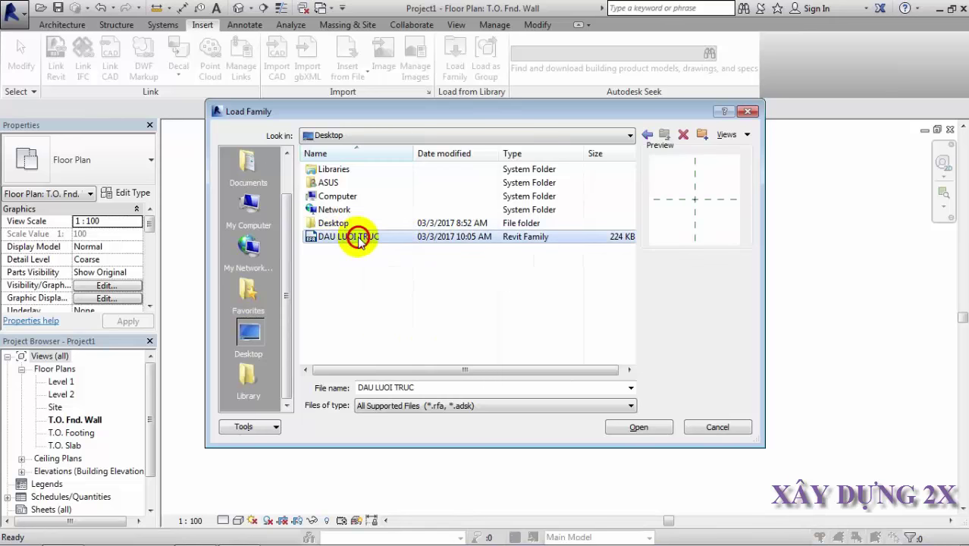
click(639, 427)
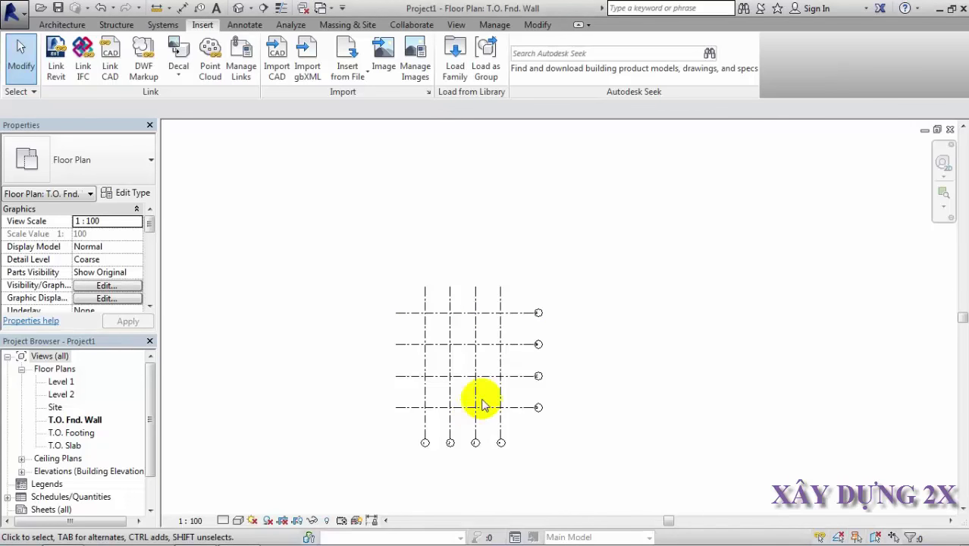
Step: Zoom in on the grid plan around the heads of grids A to C
middle_drag(463, 404, 471, 392)
scroll(474, 349, up, 2)
scroll(497, 405, up, 1)
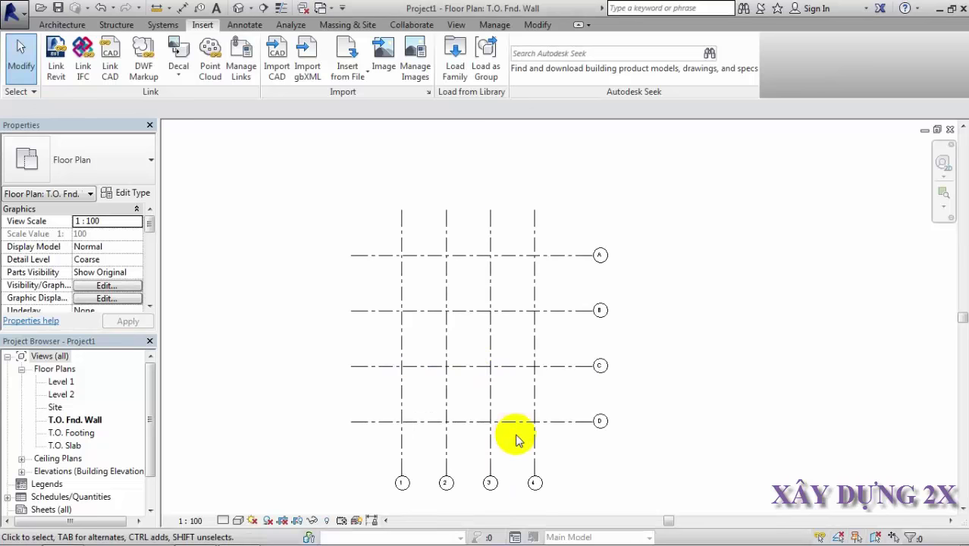
mouse_move(523, 416)
middle_down()
mouse_move(532, 370)
mouse_move(522, 383)
middle_up()
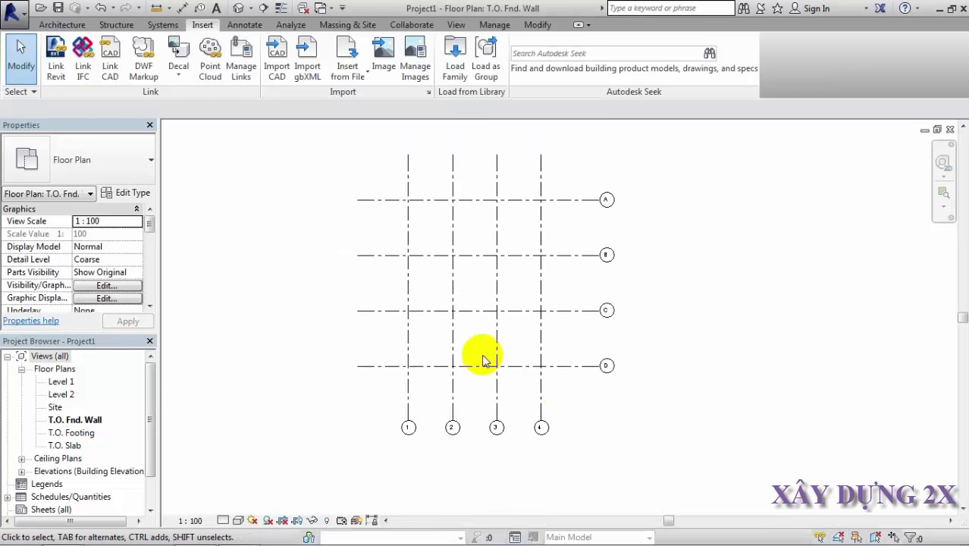
scroll(614, 217, up, 3)
scroll(457, 355, down, 1)
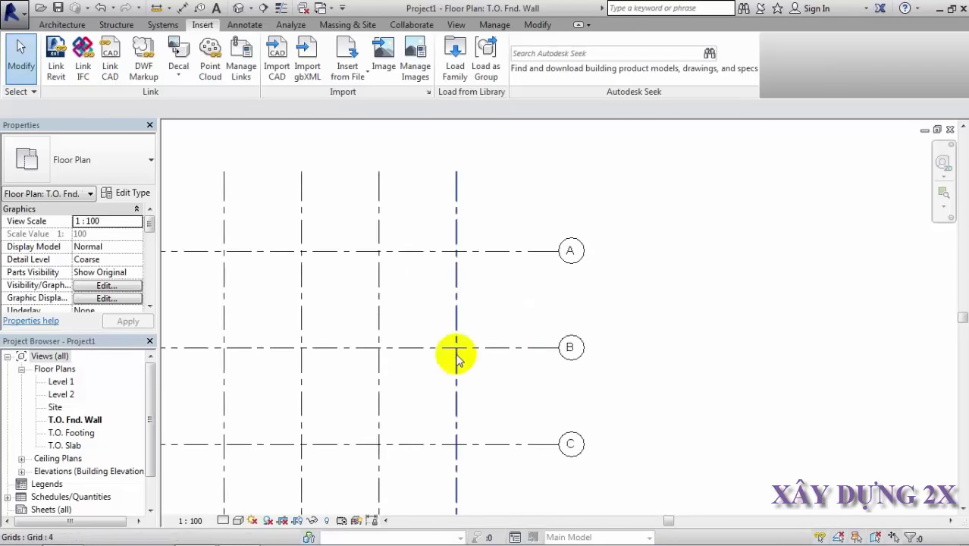
middle_drag(454, 353, 561, 322)
middle_drag(638, 236, 585, 257)
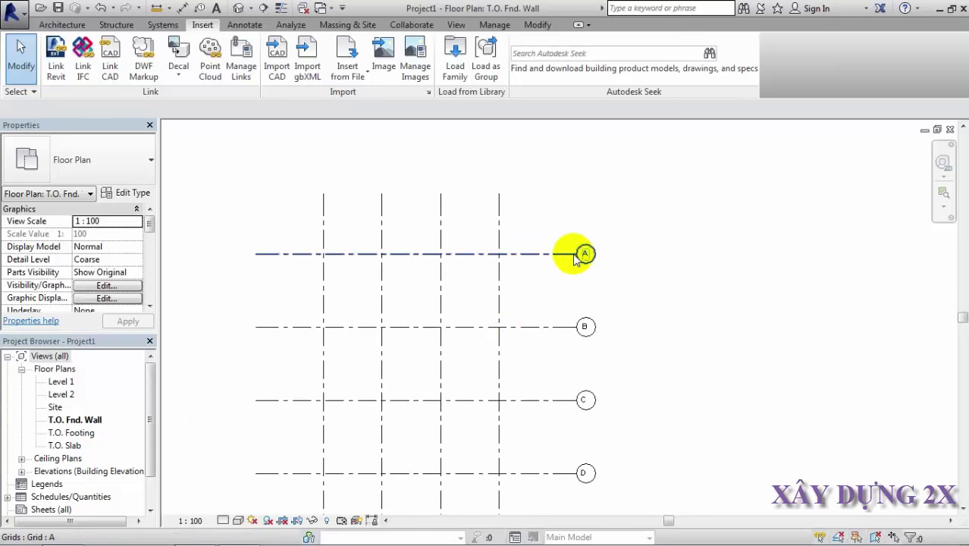
Step: Set the 6.5mm Bubble grid type's Symbol to DAU LUOI TRUC through grid A
click(575, 255)
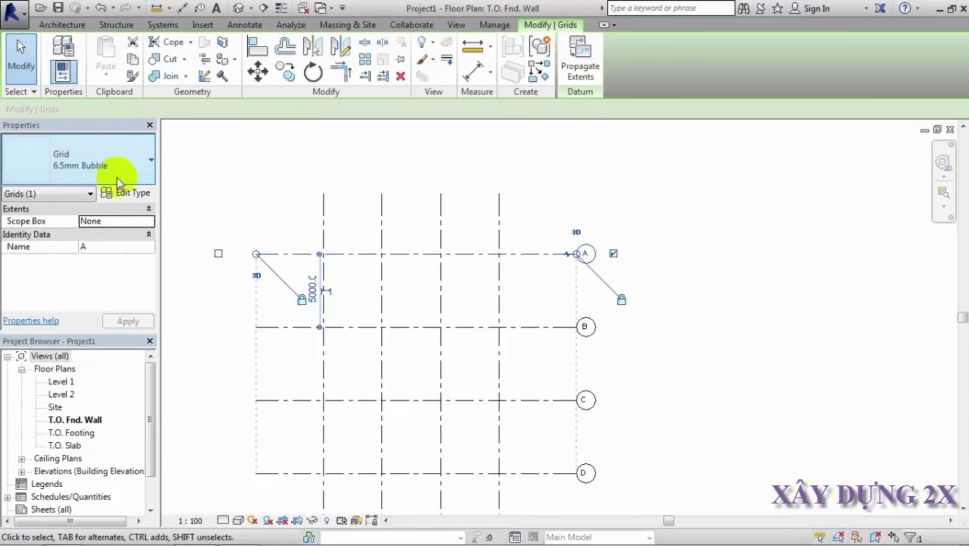
click(127, 196)
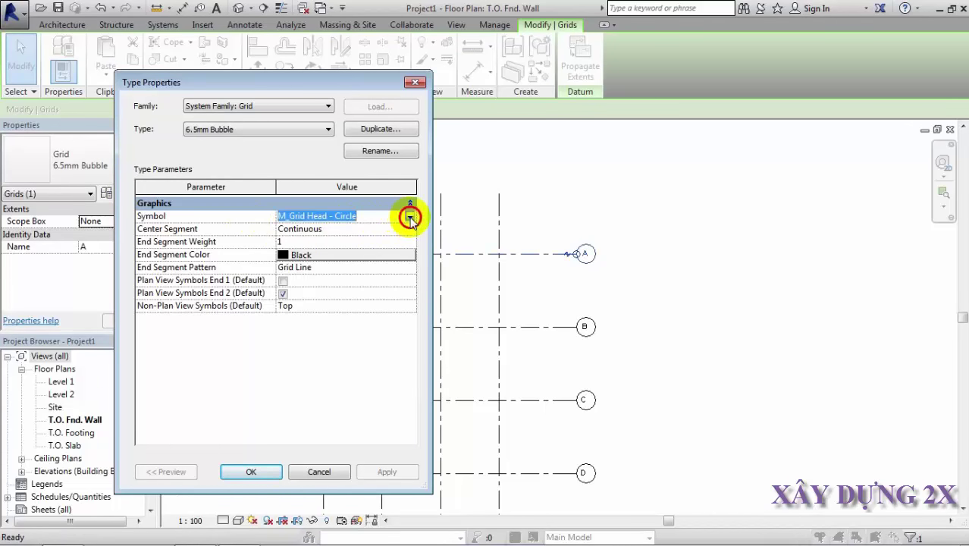
click(410, 218)
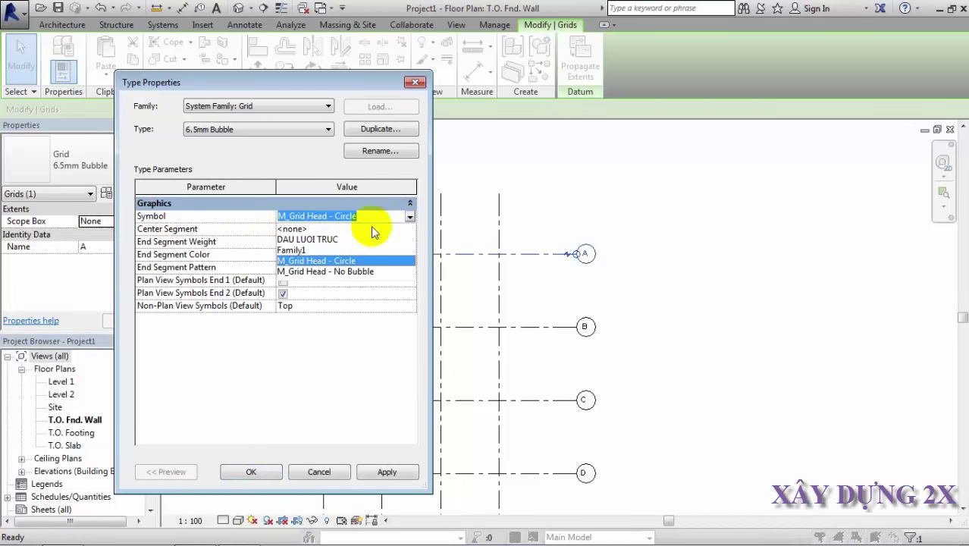
click(327, 241)
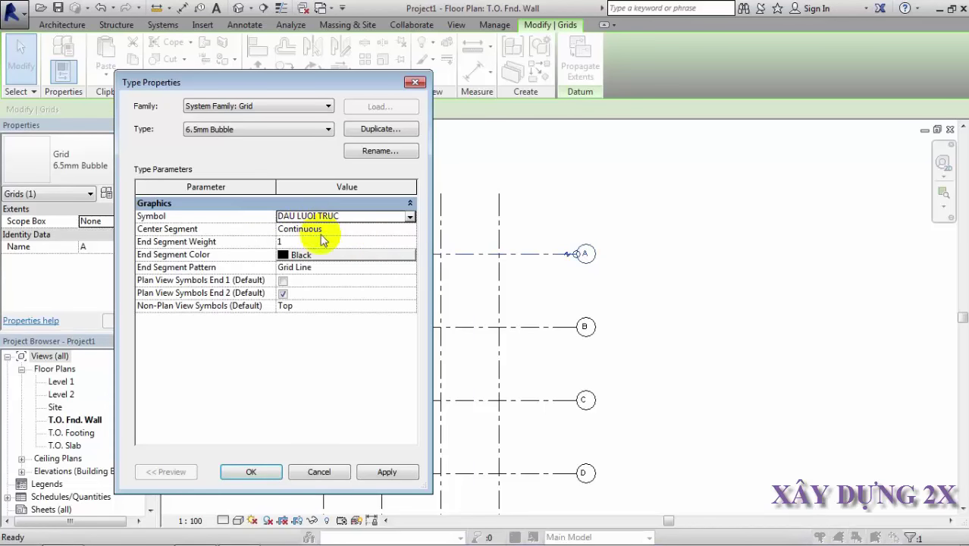
click(388, 473)
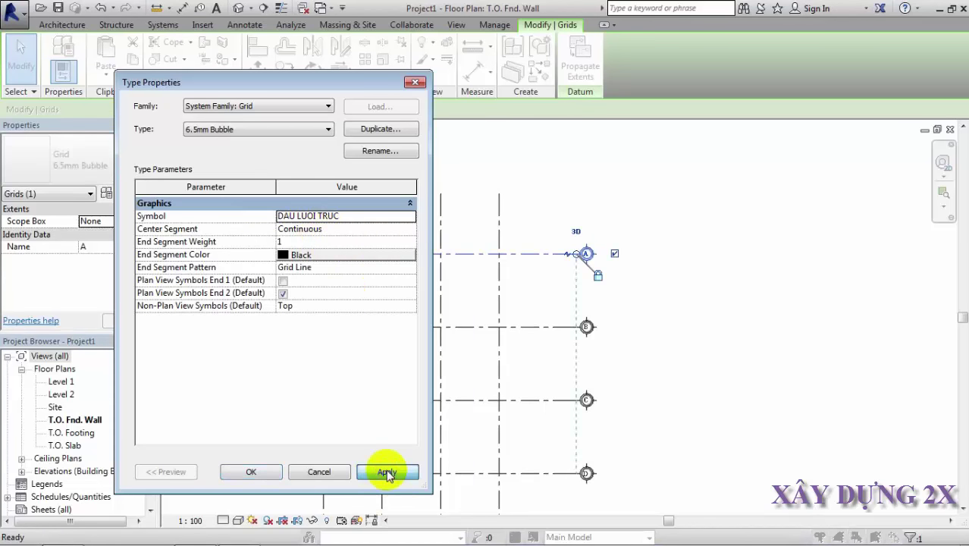
click(251, 474)
Step: Inspect the new double-circle heads, panning from grid D over to grid B
click(597, 394)
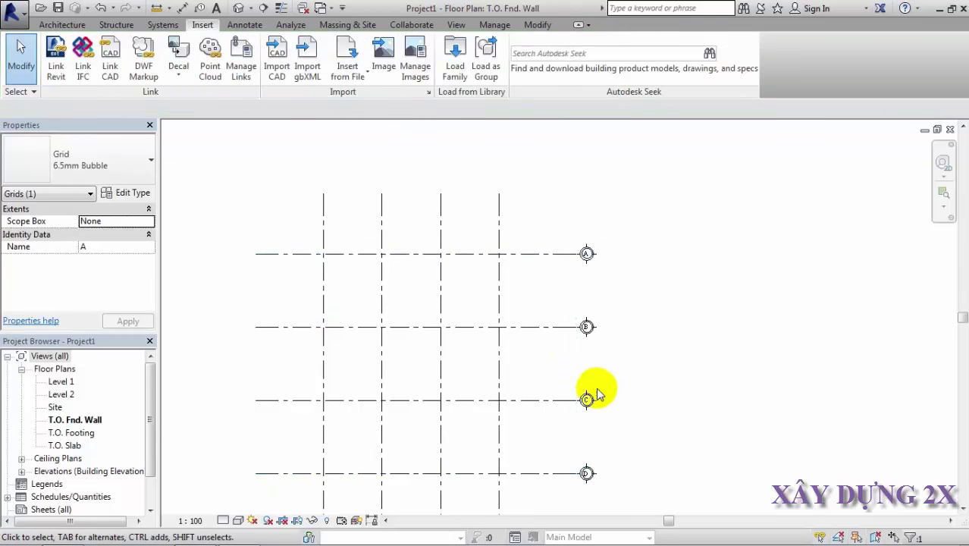
mouse_move(597, 393)
middle_down()
mouse_move(621, 361)
mouse_move(624, 314)
middle_up()
scroll(613, 382, up, 3)
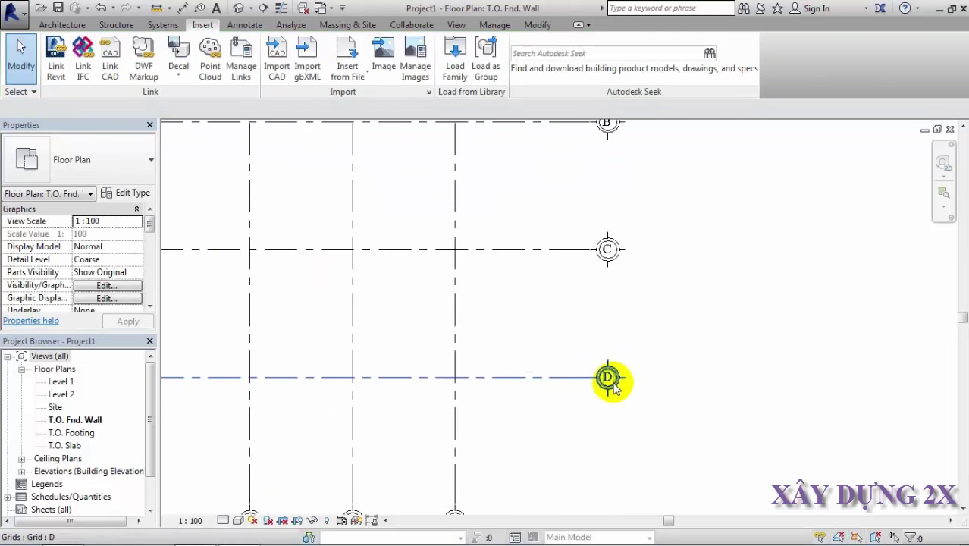
scroll(612, 394, up, 3)
scroll(592, 349, up, 1)
scroll(606, 349, up, 3)
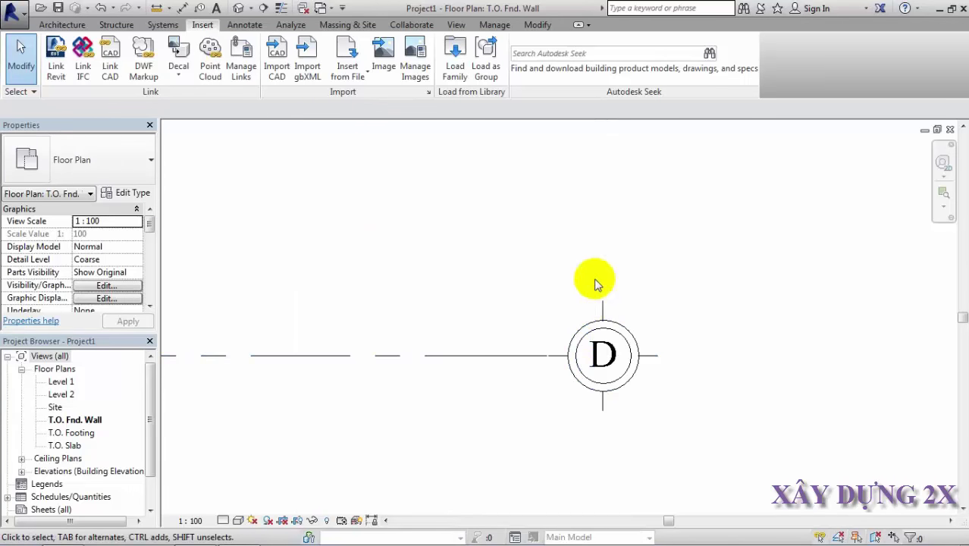
scroll(562, 307, down, 3)
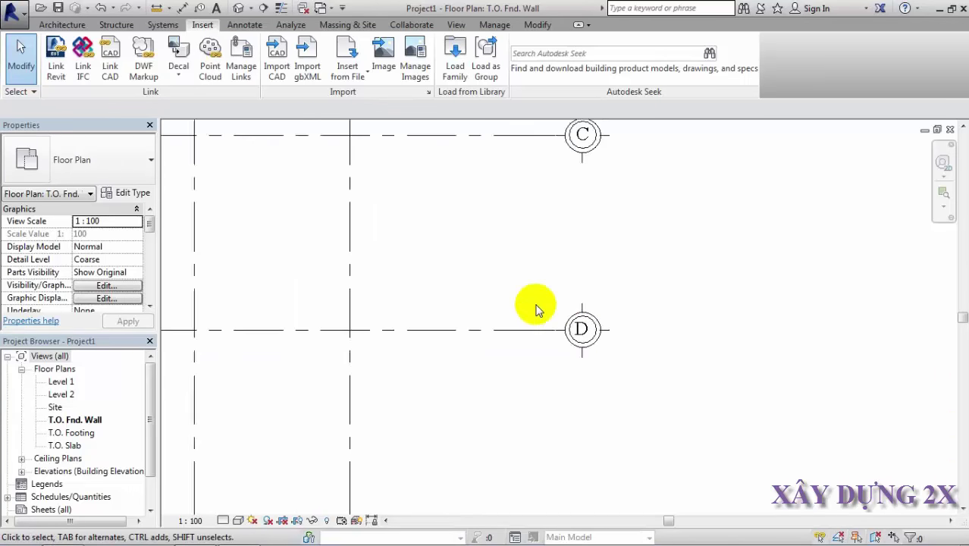
scroll(524, 317, down, 1)
scroll(534, 324, down, 2)
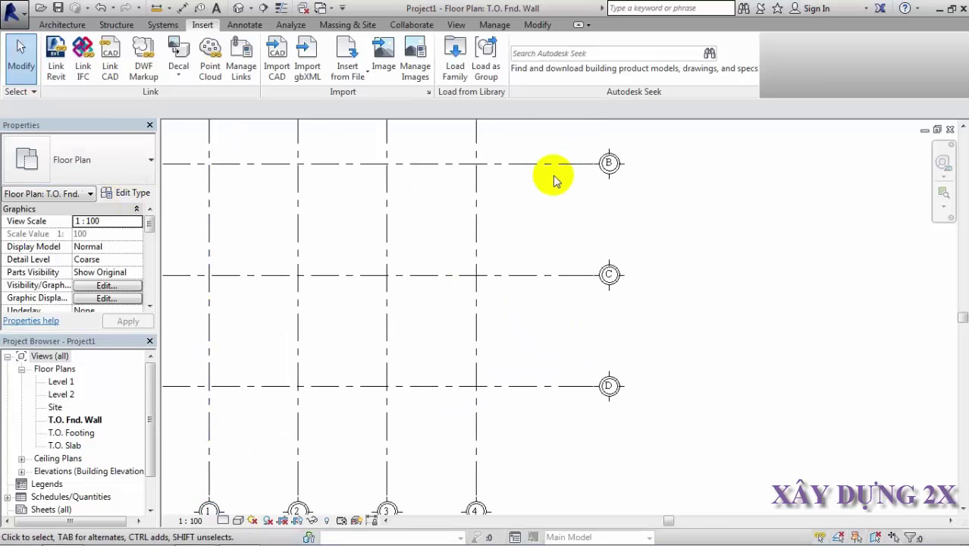
middle_drag(552, 169, 520, 258)
Step: Duplicate the floor plan view's type under the name TCCT
click(136, 196)
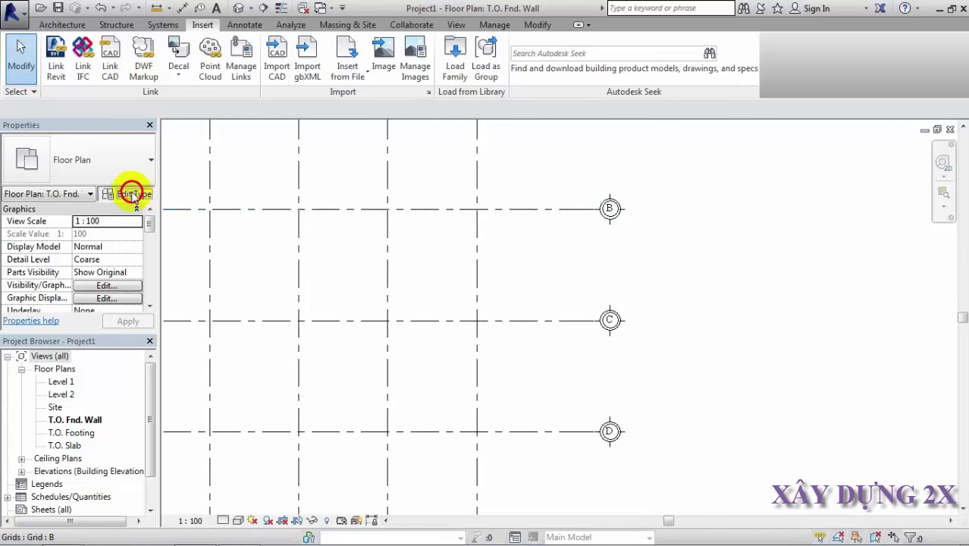
drag(195, 88, 295, 98)
click(469, 141)
text(TCCT)
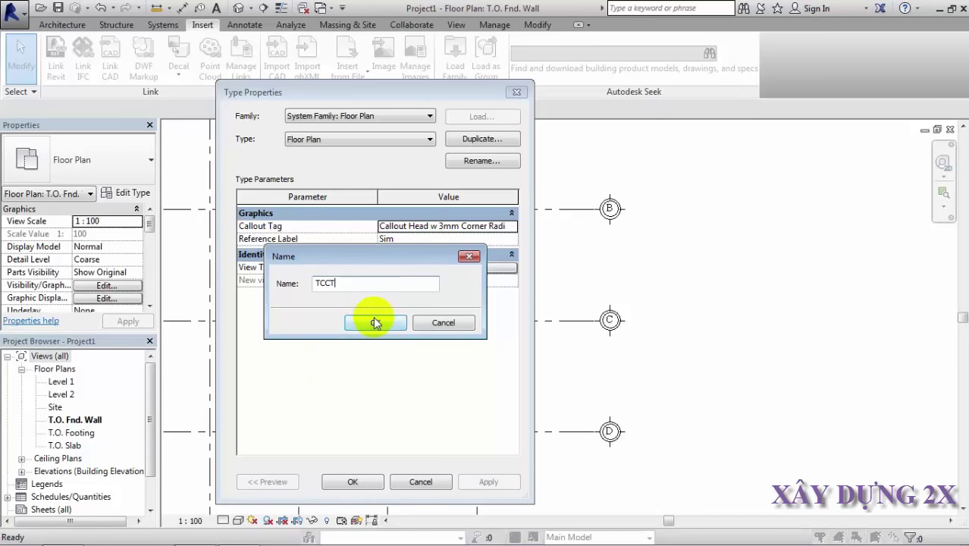
click(375, 323)
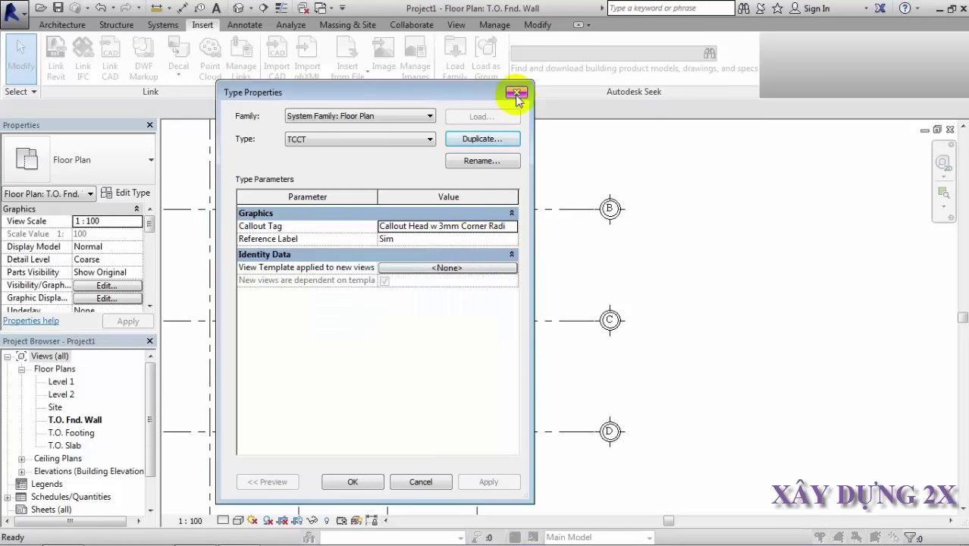
click(516, 92)
Step: Duplicate grid B's 6.5mm Bubble type as TCCT with the DAU LUOI TRUC head symbol
click(598, 210)
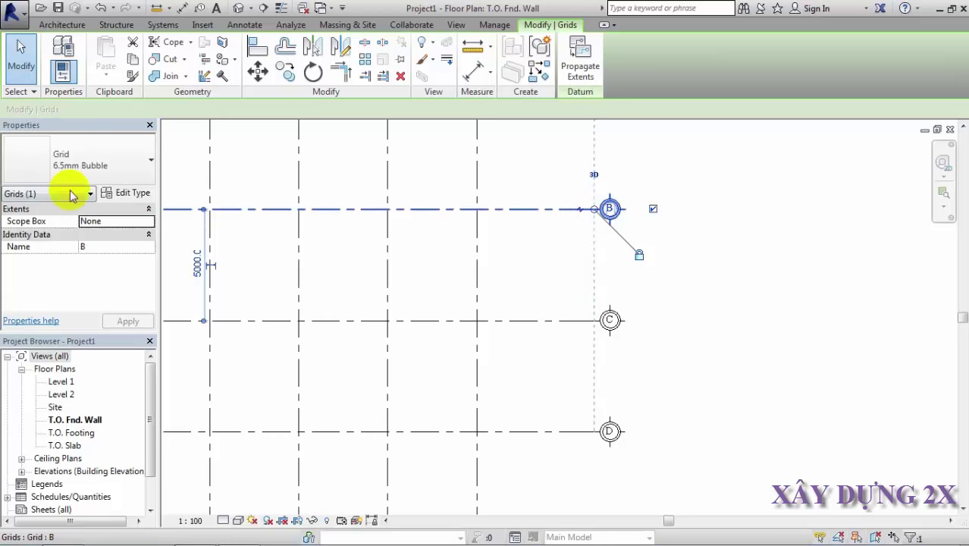
click(123, 194)
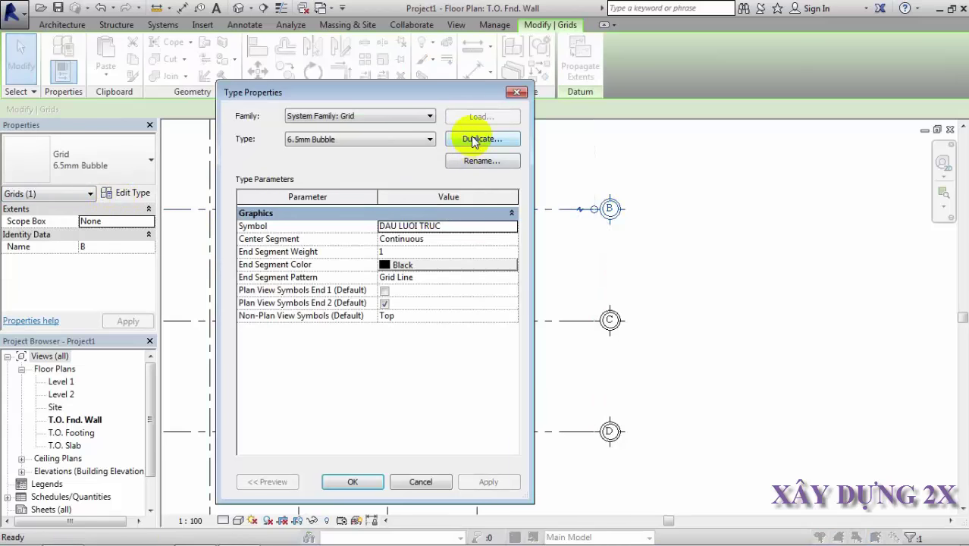
click(475, 142)
text(TCCT)
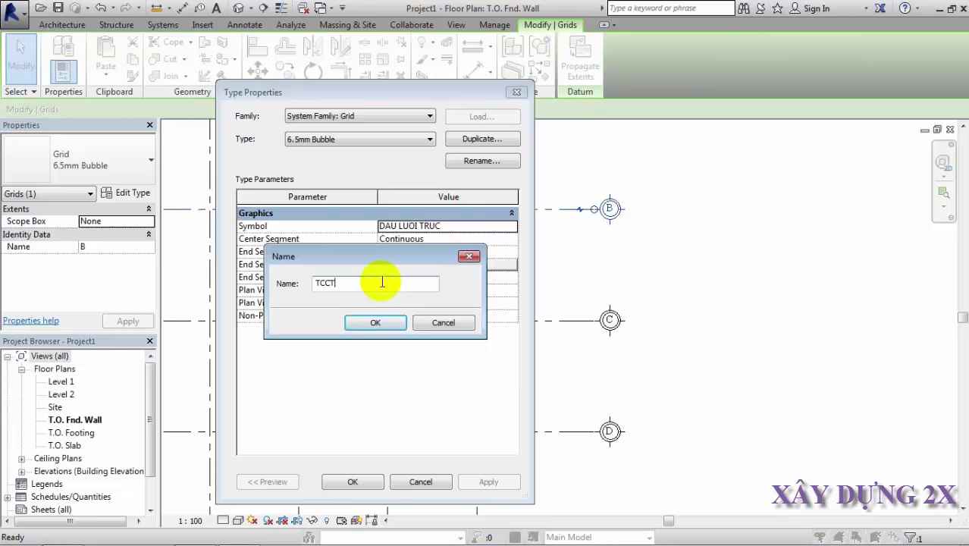
click(373, 322)
click(510, 229)
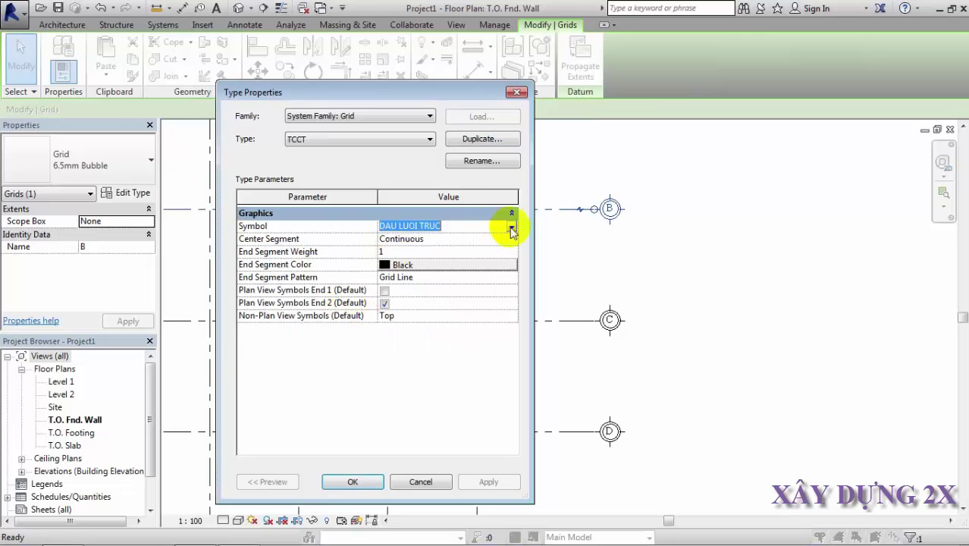
click(512, 229)
click(452, 440)
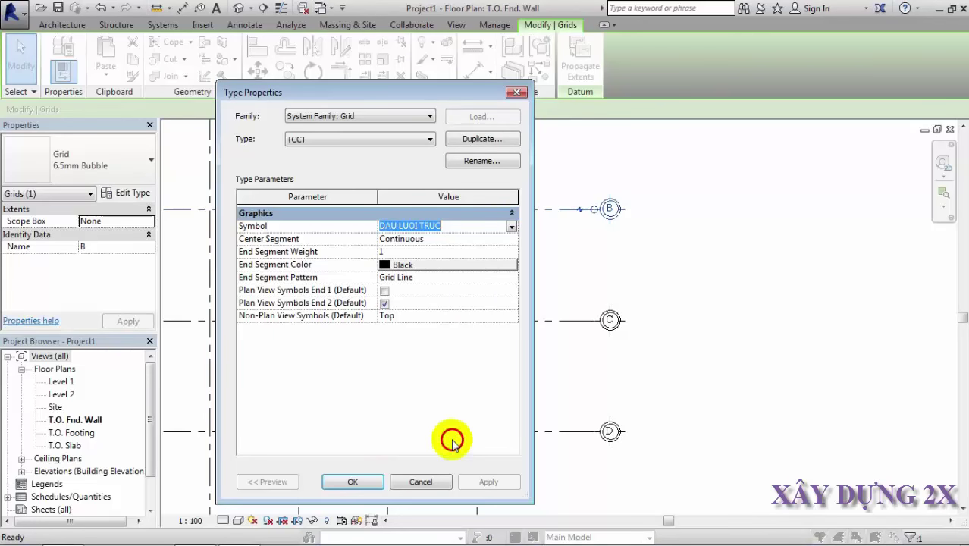
click(369, 487)
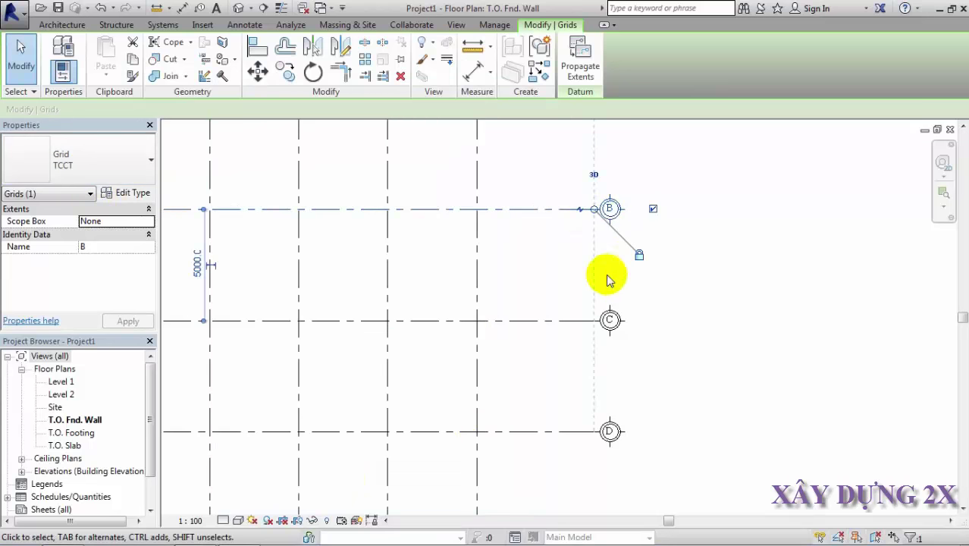
middle_drag(510, 271, 618, 267)
scroll(619, 267, down, 2)
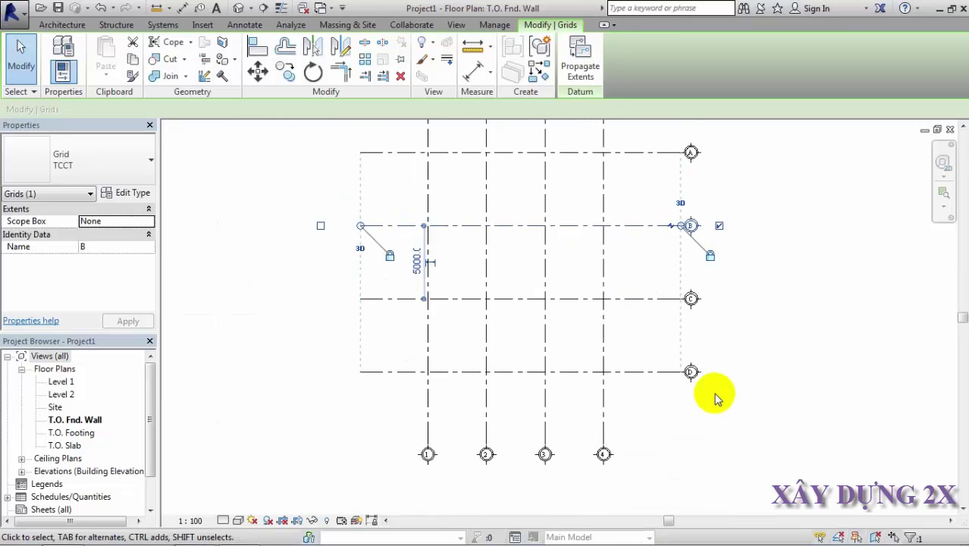
scroll(713, 394, down, 1)
mouse_move(714, 394)
middle_down()
mouse_move(658, 367)
mouse_move(658, 343)
middle_up()
key(Escape)
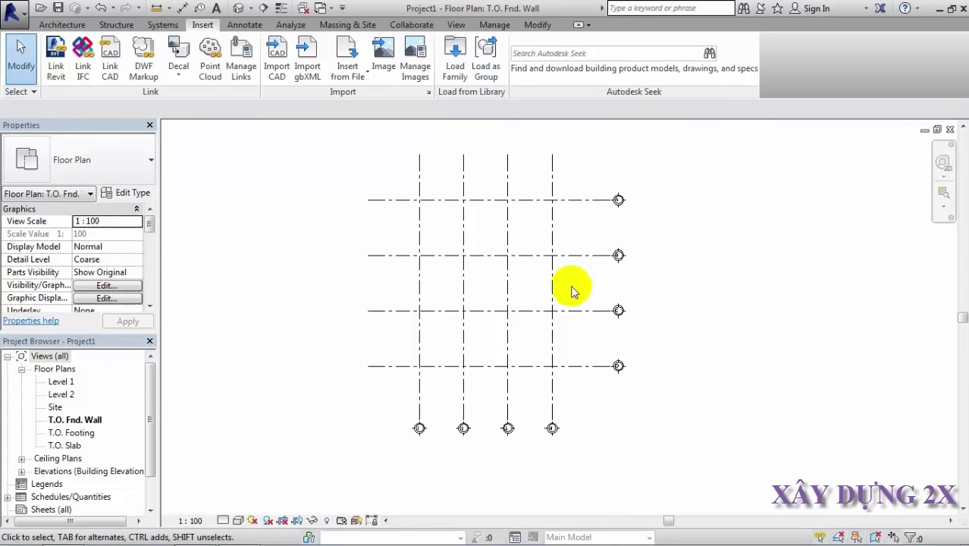
scroll(644, 372, up, 1)
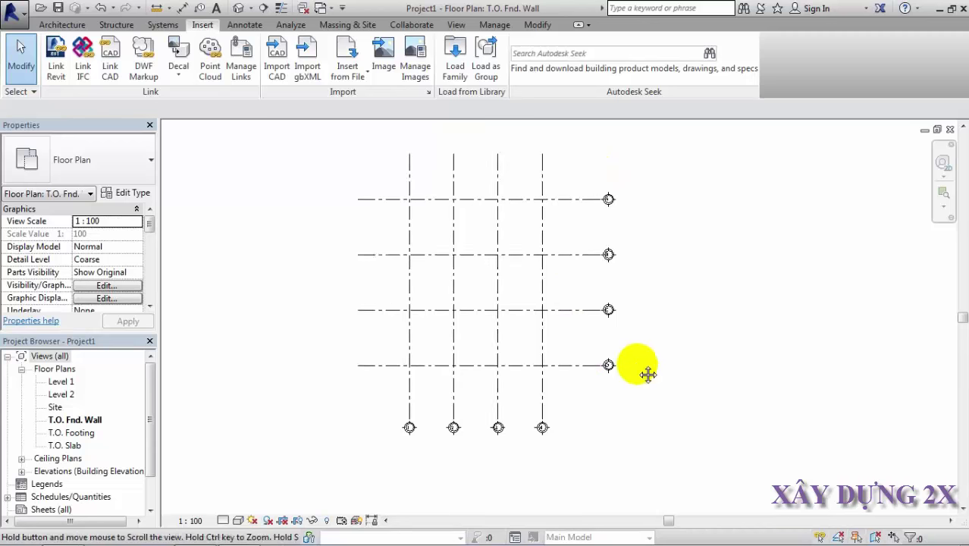
scroll(595, 359, up, 2)
scroll(574, 370, up, 1)
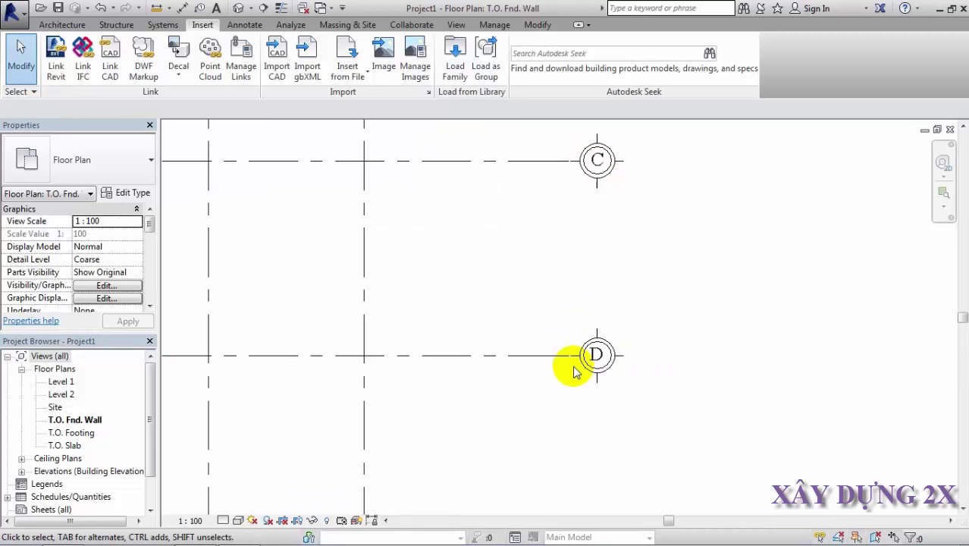
scroll(575, 370, up, 1)
mouse_move(584, 303)
middle_down()
mouse_move(580, 264)
mouse_move(530, 411)
middle_up()
scroll(567, 243, down, 1)
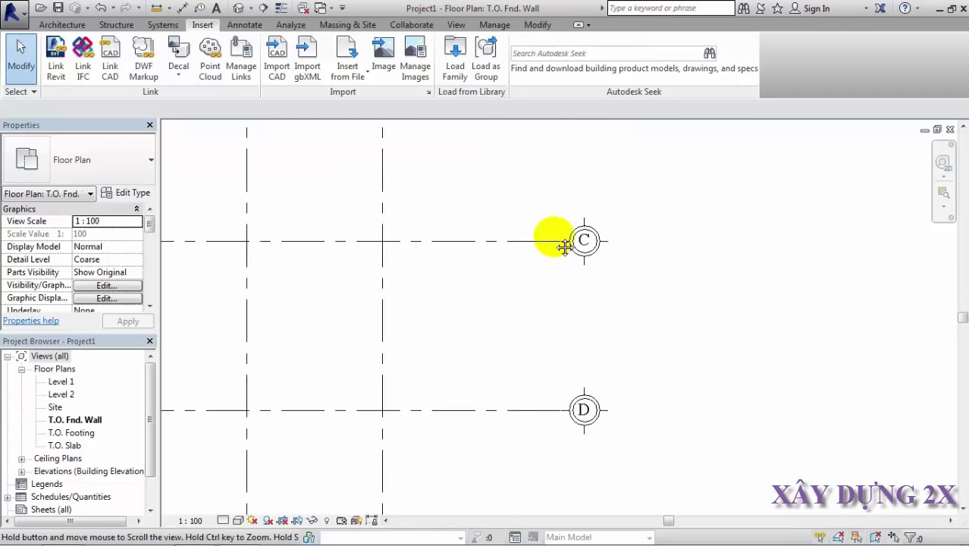
scroll(493, 292, down, 1)
middle_drag(493, 292, 672, 226)
scroll(580, 260, down, 1)
scroll(537, 342, down, 1)
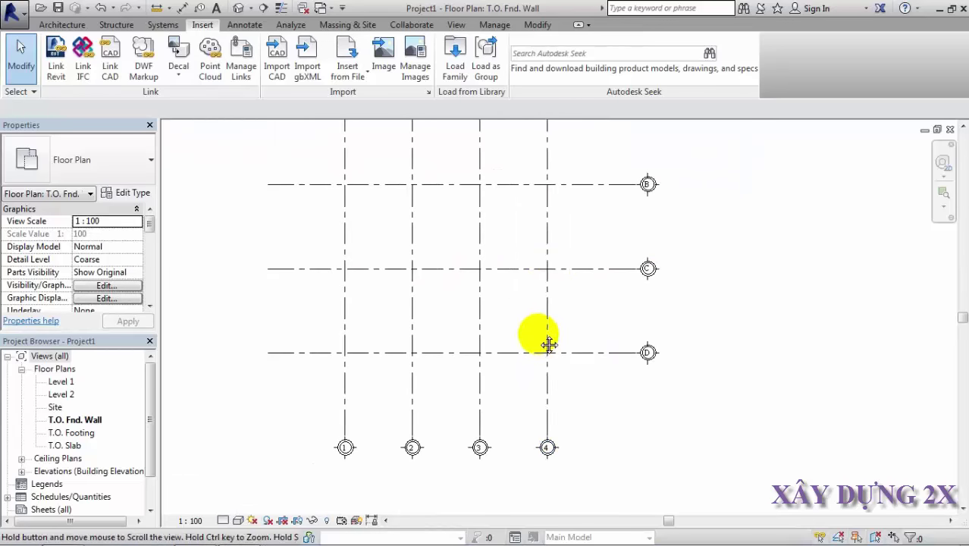
scroll(548, 281, down, 1)
middle_drag(548, 282, 508, 360)
mouse_move(454, 277)
middle_down()
mouse_move(461, 329)
mouse_move(537, 316)
middle_up()
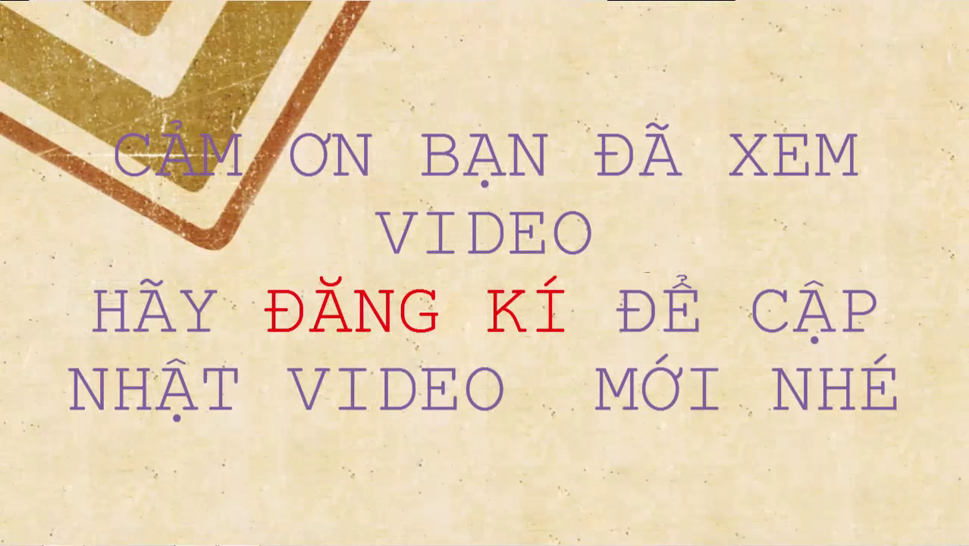